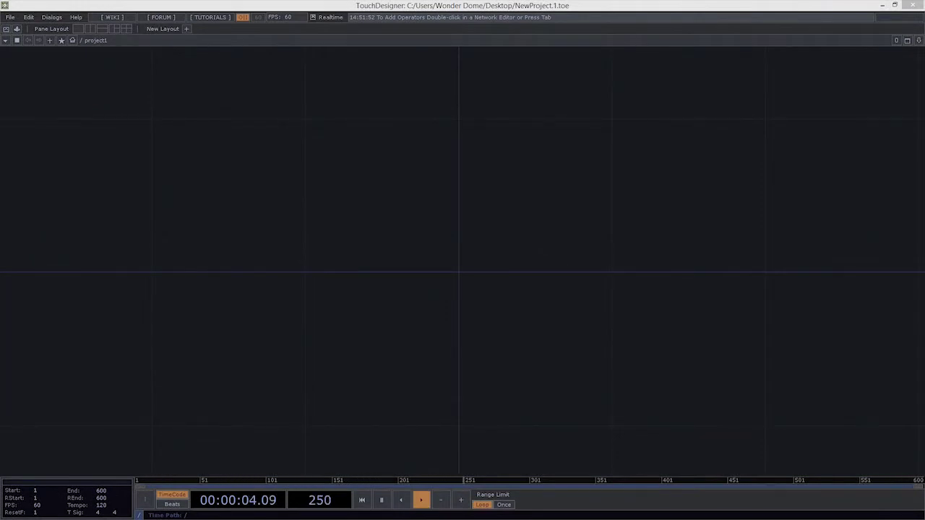
Consult the Snippet 2 assignment page, and load Snippet2_contorl.tox from the Downloads folder into the project1 network
left_click_drag(0, 76, 450, 42)
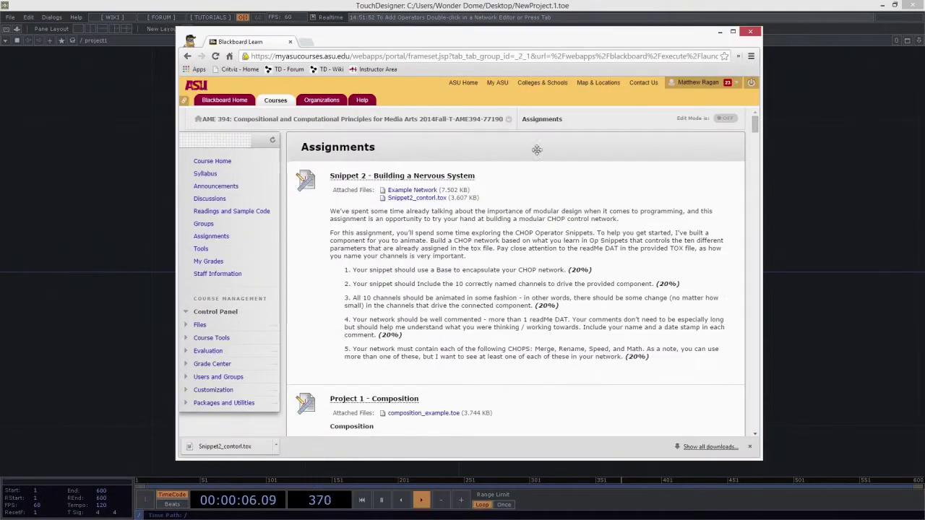
left_click_drag(568, 40, 0, 40)
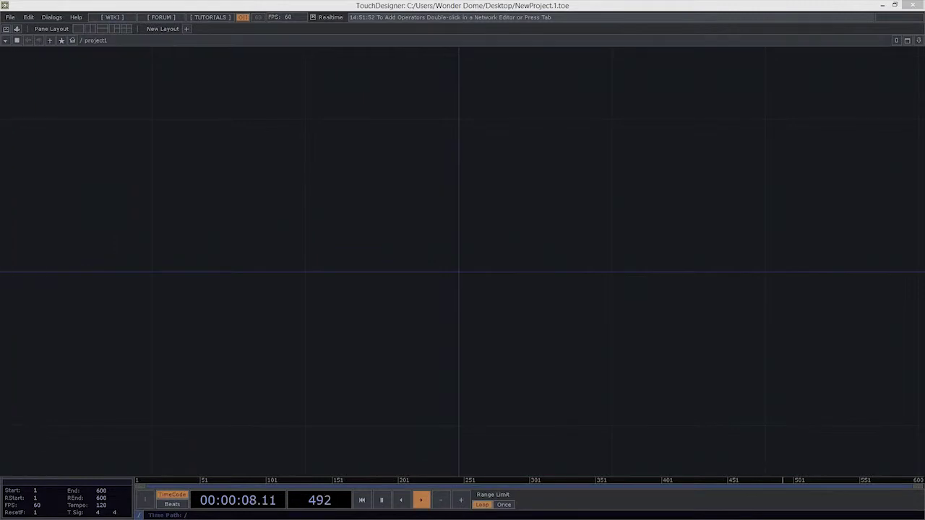
left_click_drag(0, 107, 186, 84)
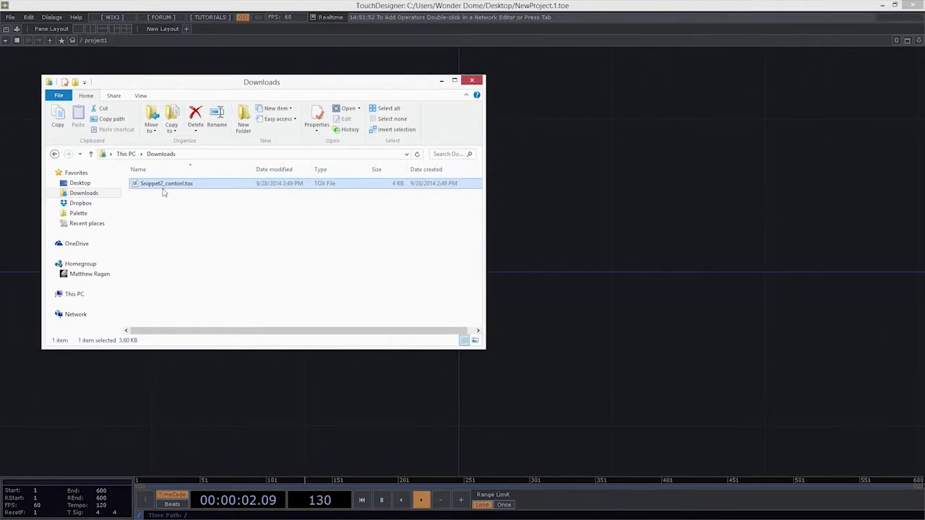
left_click_drag(162, 184, 633, 311)
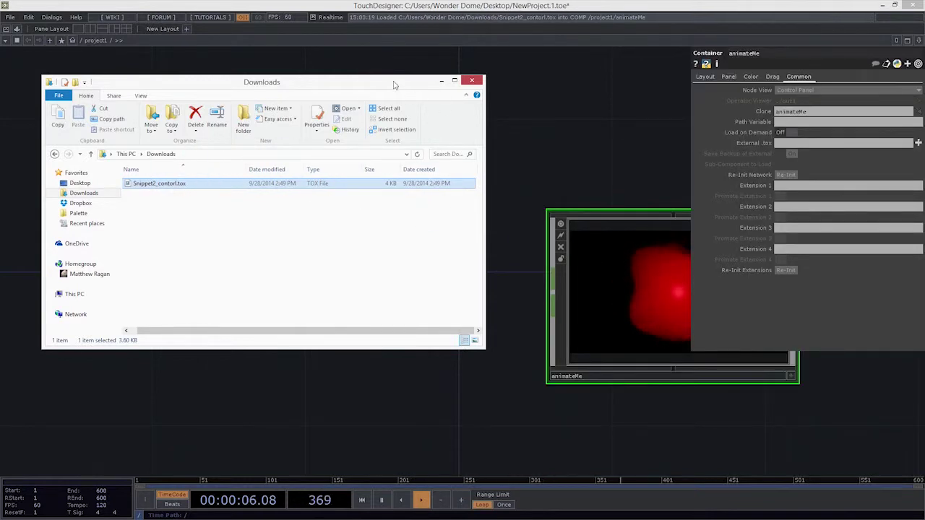
left_click(442, 81)
left_click_drag(517, 216, 332, 197)
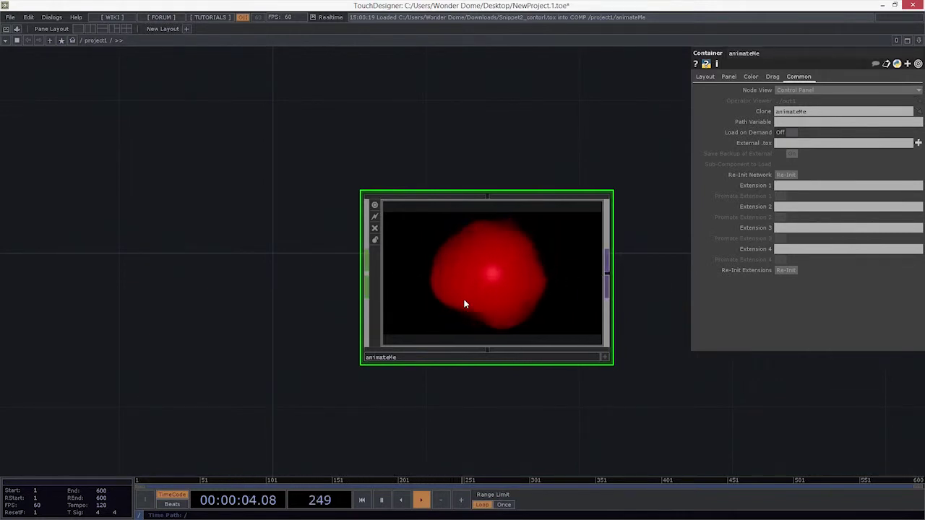
Go inside the animateMe container and read the control channel names listed in its readMe DAT
scroll(464, 304, "up", 5)
key("p")
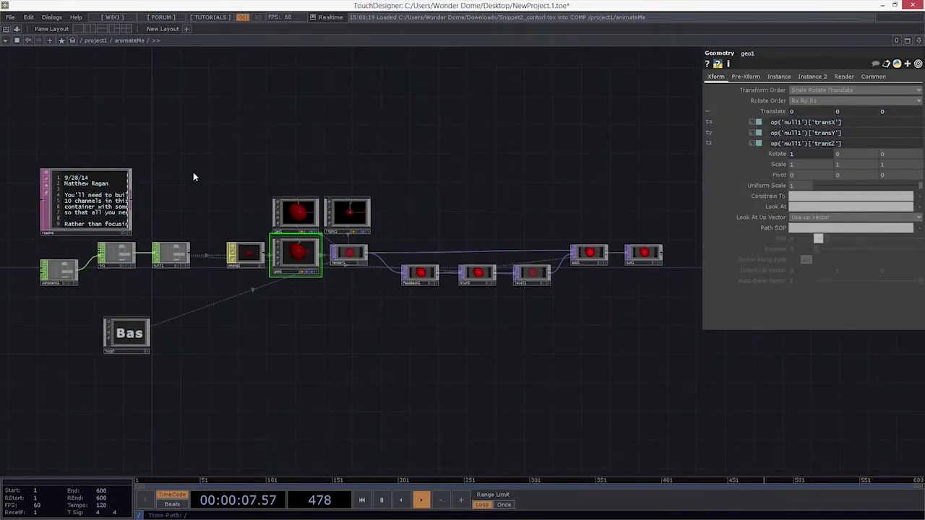
left_click_drag(236, 200, 359, 192)
scroll(143, 193, "up", 5)
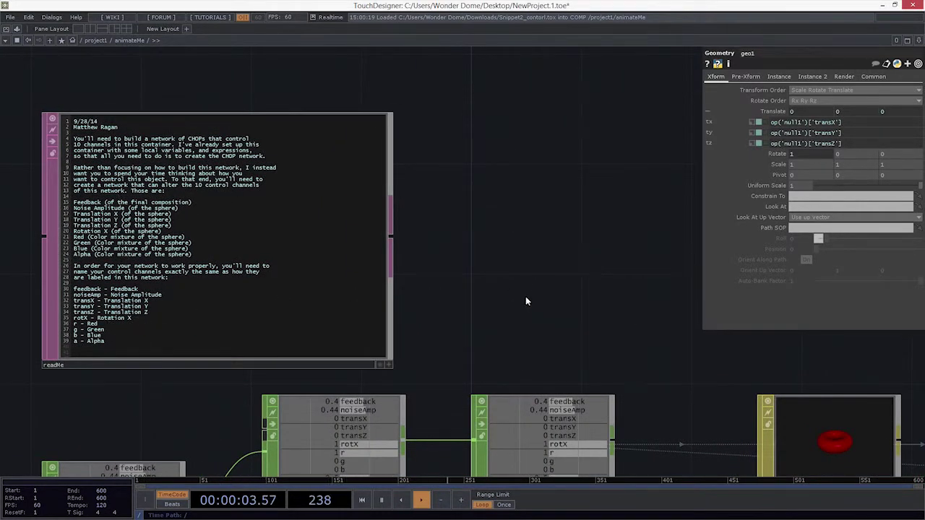
Examine the animateMe network from the constant and In CHOPs through the render and feedback chain, and return to project1
scroll(506, 89, "down", 4)
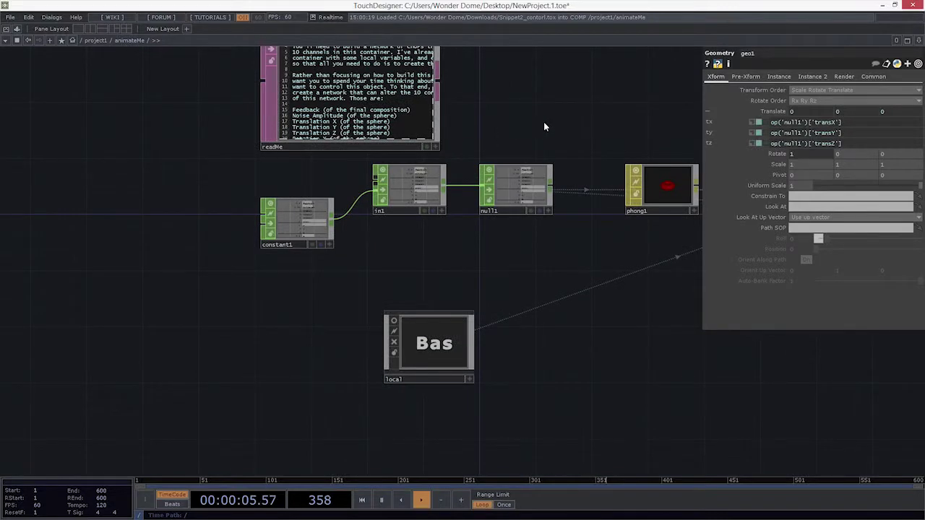
left_click_drag(544, 126, 431, 175)
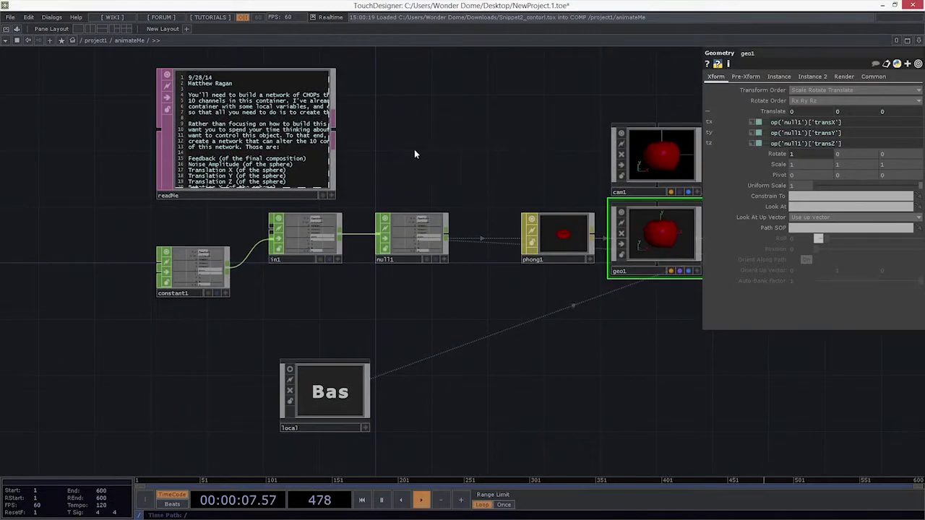
left_click_drag(545, 112, 479, 130)
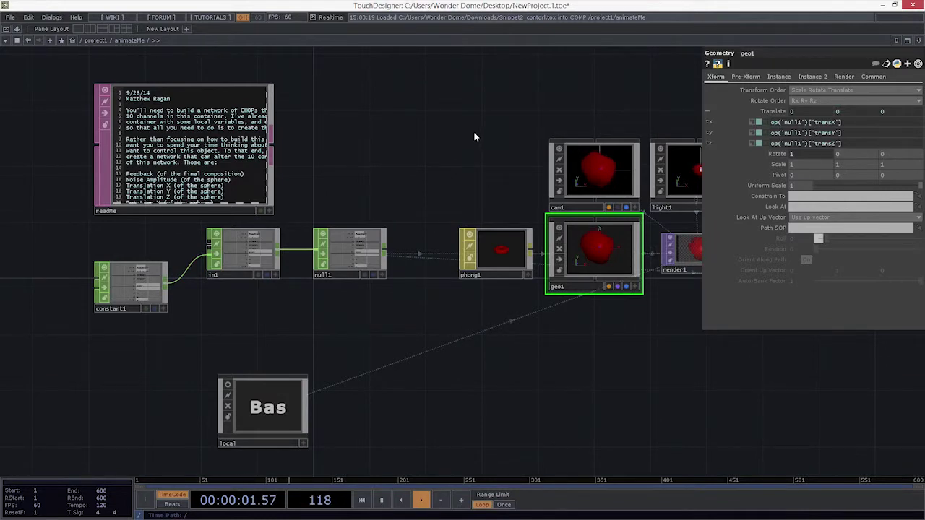
left_click_drag(427, 148, 299, 153)
left_click_drag(561, 317, 310, 286)
left_click_drag(504, 328, 394, 352)
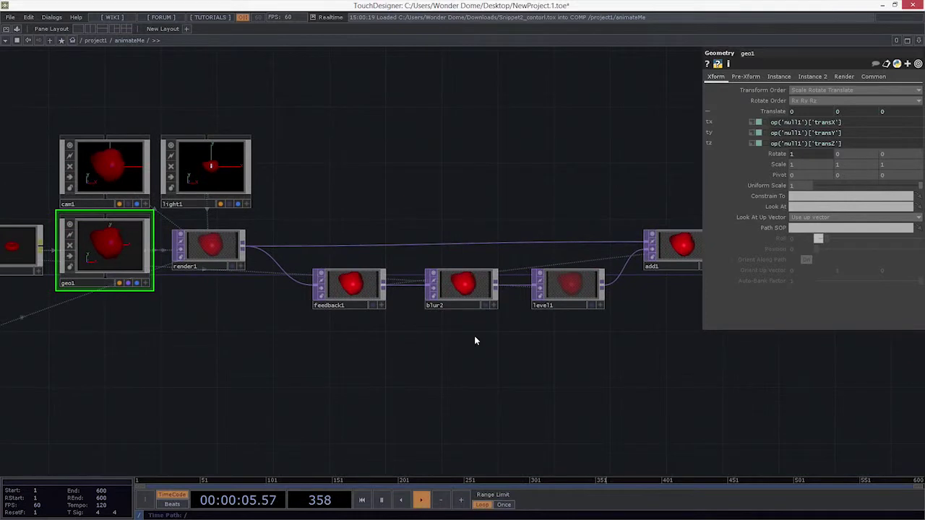
scroll(474, 337, "down", 3)
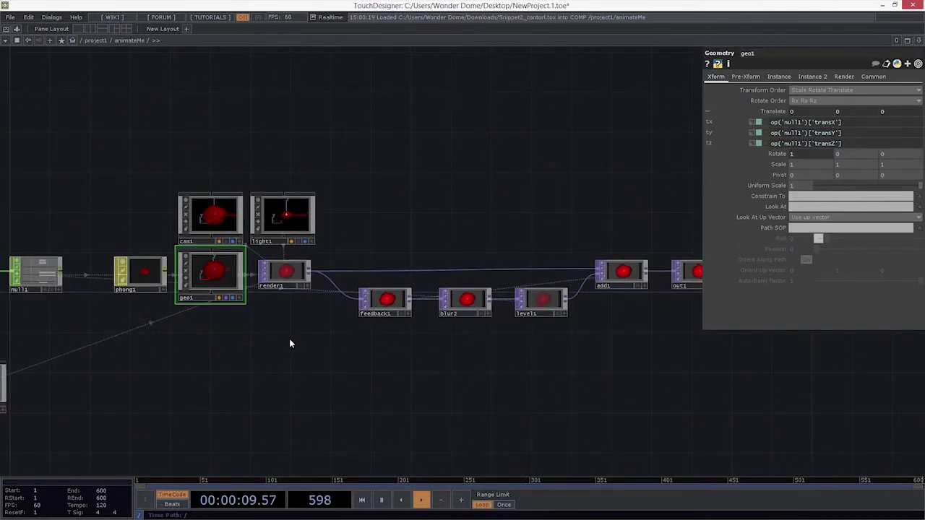
left_click_drag(260, 347, 282, 346)
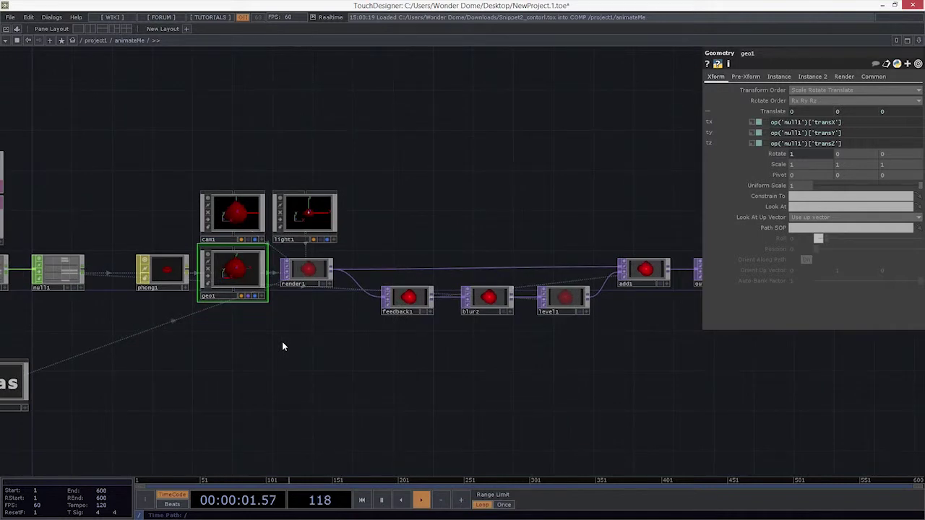
left_click_drag(124, 207, 345, 206)
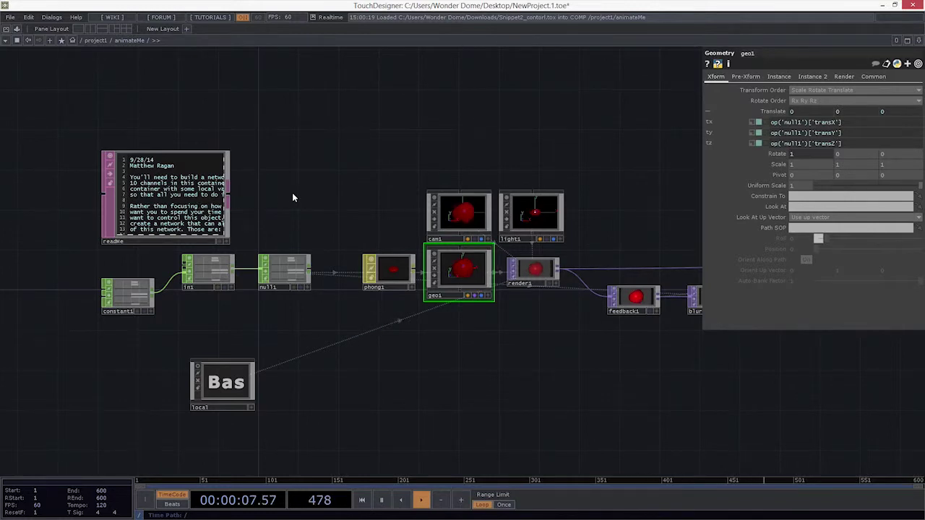
key("u")
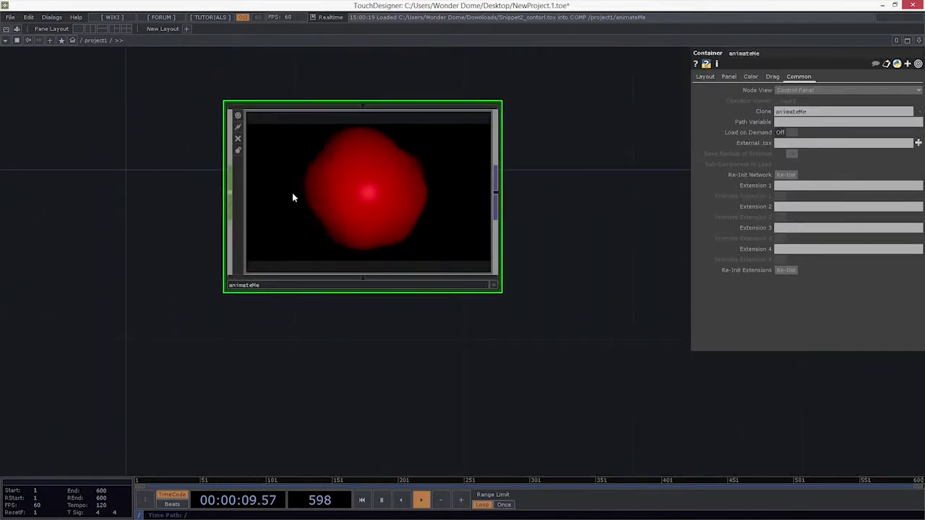
Add a Base component to the left of the animateMe container in project1
key("Tab")
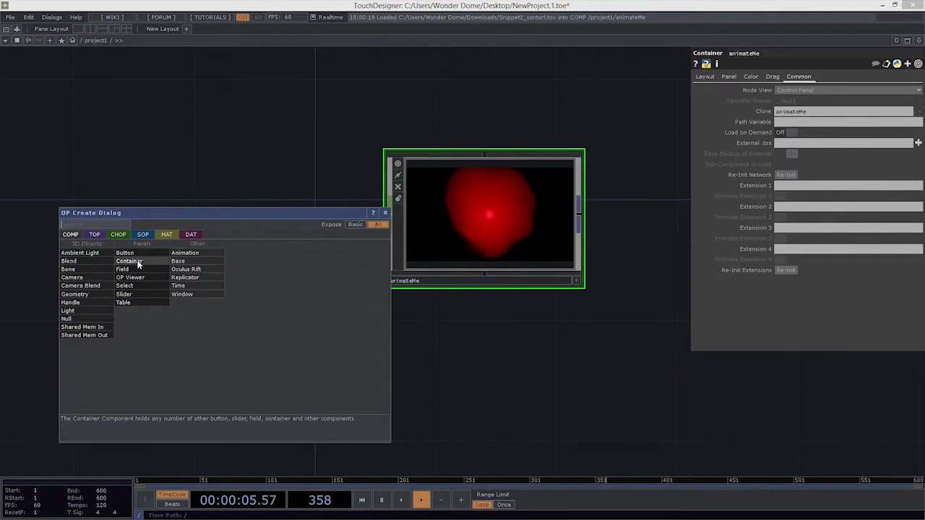
left_click(190, 265)
left_click(190, 228)
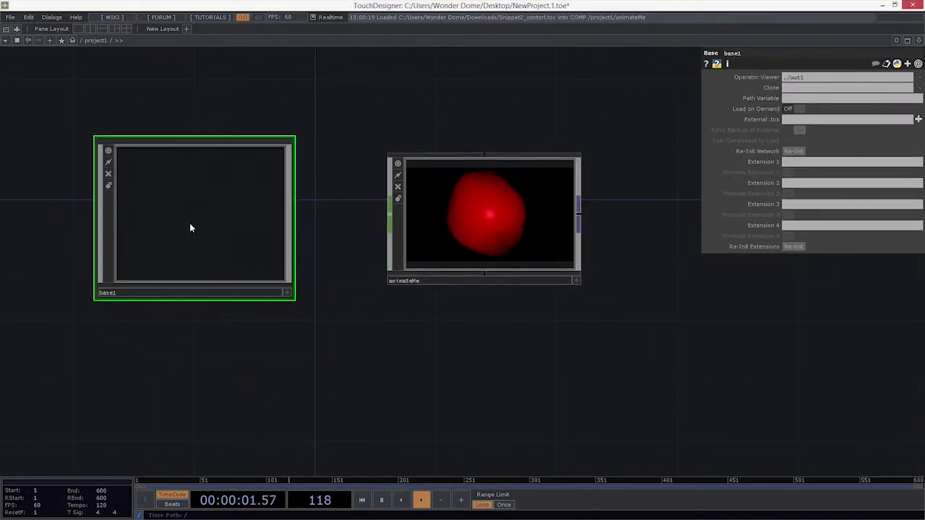
Open the network inside the new Base component
middle_click_drag(289, 337, 318, 364)
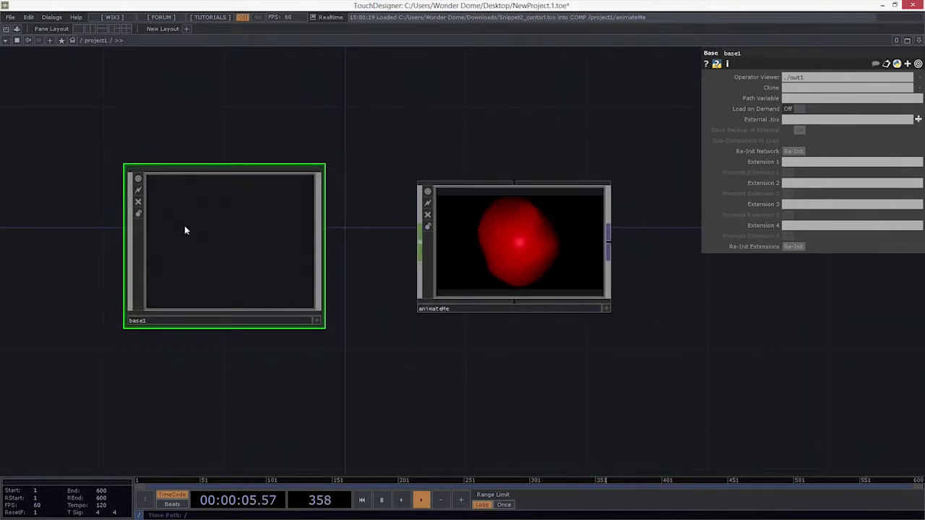
middle_click_drag(216, 378, 239, 405)
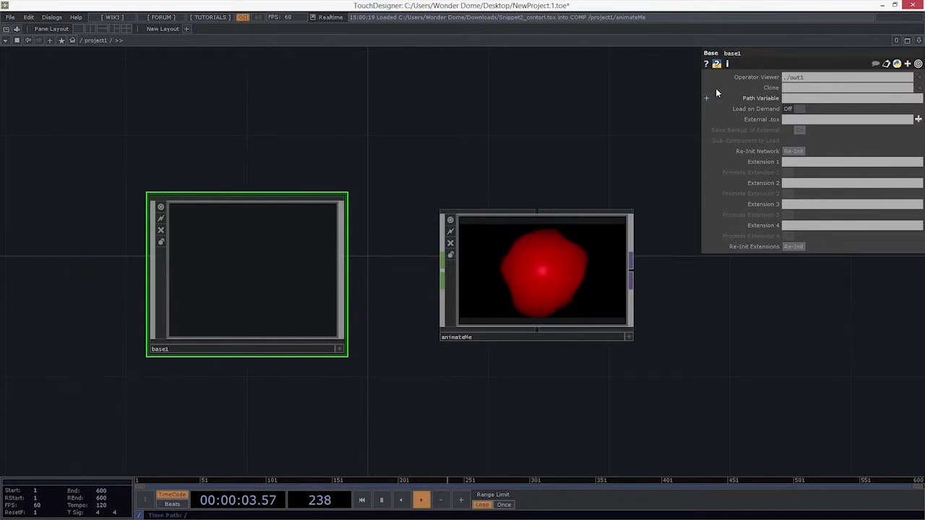
left_click_drag(348, 176, 381, 150)
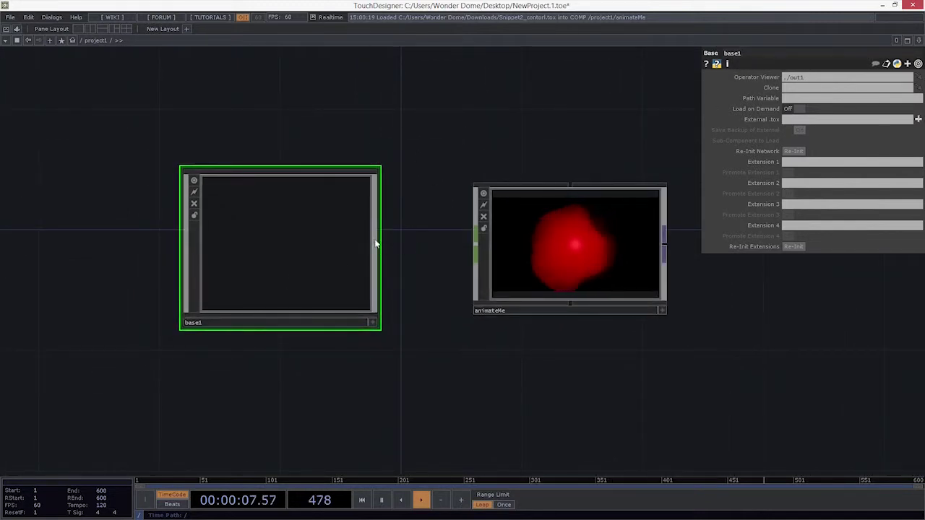
left_click_drag(376, 244, 350, 248)
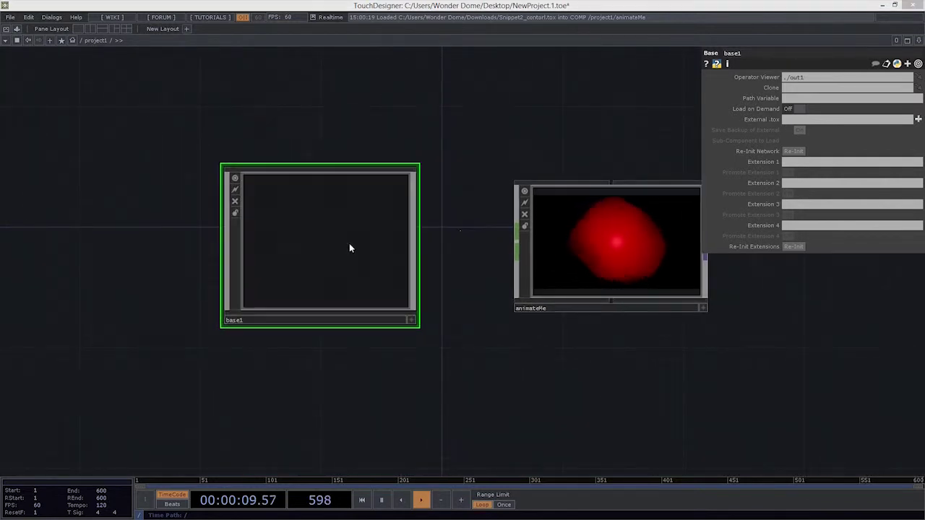
left_click_drag(423, 244, 375, 270)
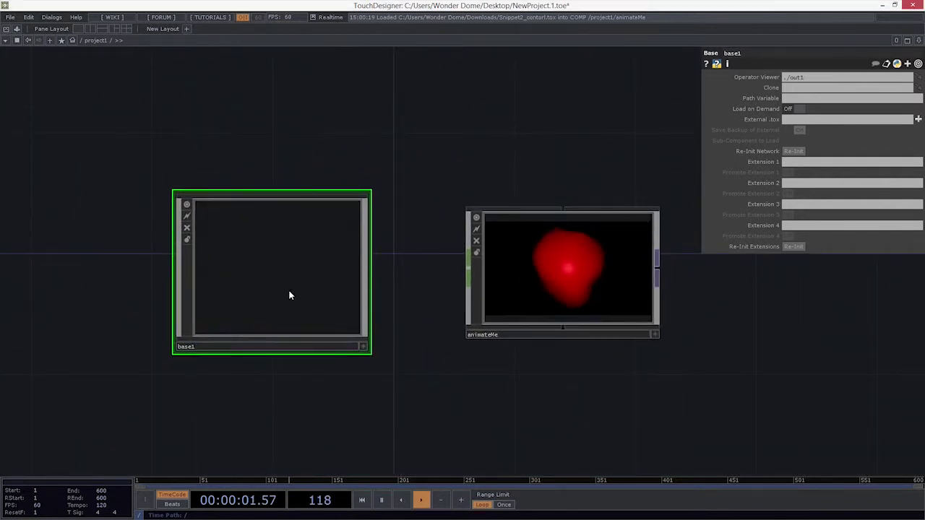
scroll(290, 295, "up", 10)
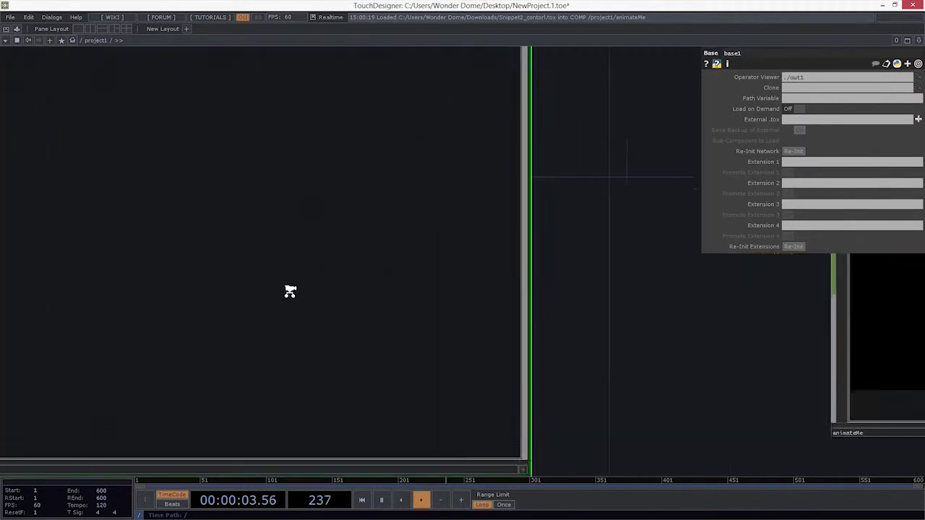
key("Tab")
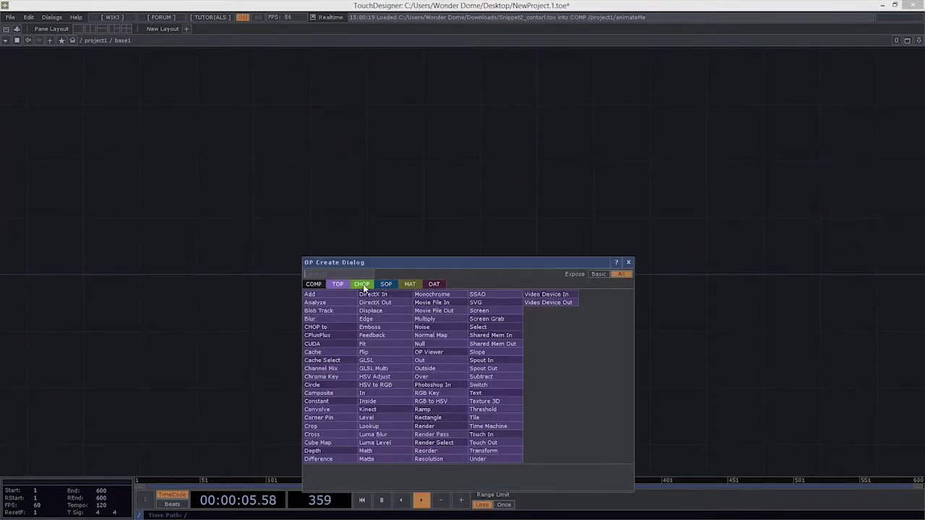
left_click(361, 284)
type("out")
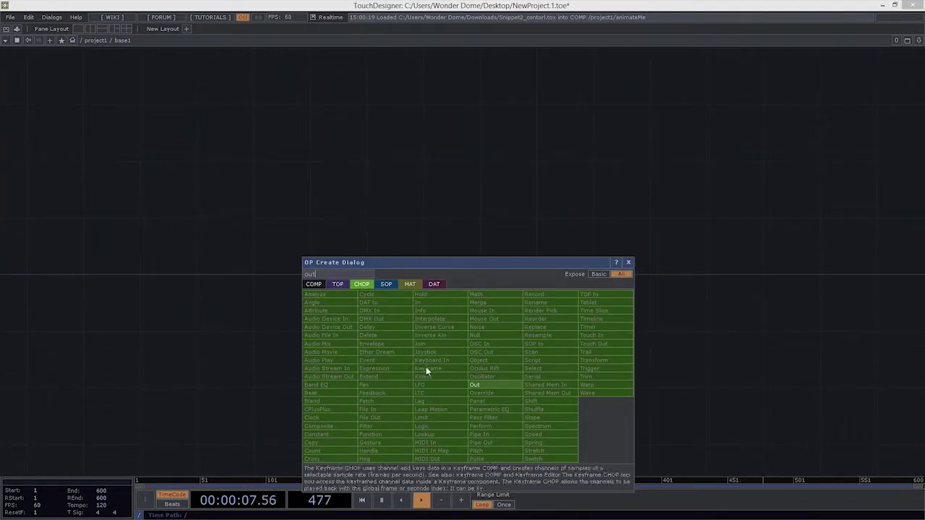
left_click(482, 393)
left_click(467, 329)
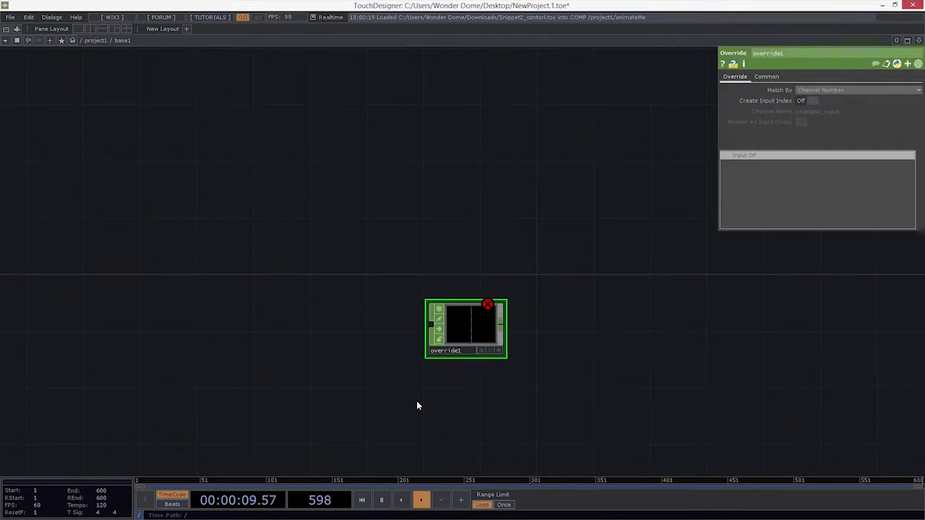
key("Delete")
Add an Out CHOP inside the Base component
key("Tab")
type("out")
key("Tab")
key("Tab")
key("Tab")
key("Tab")
key("Tab")
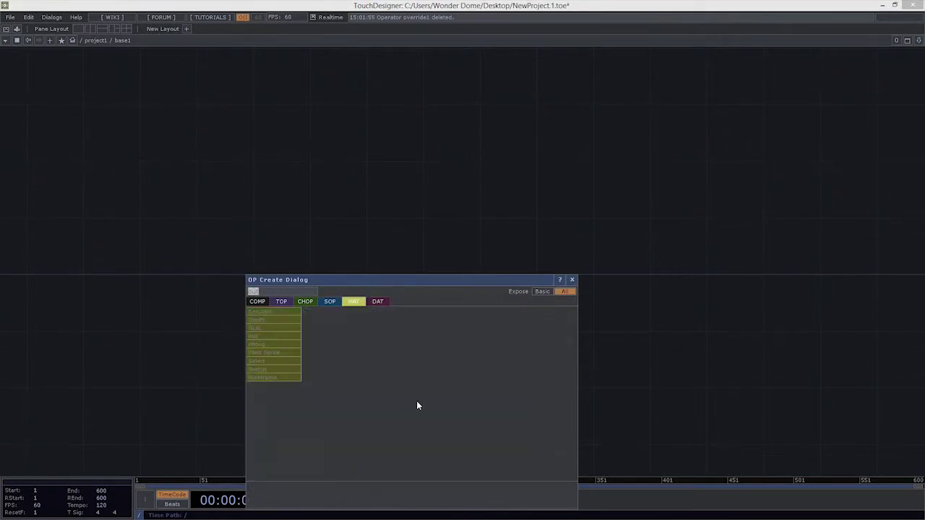
left_click(436, 405)
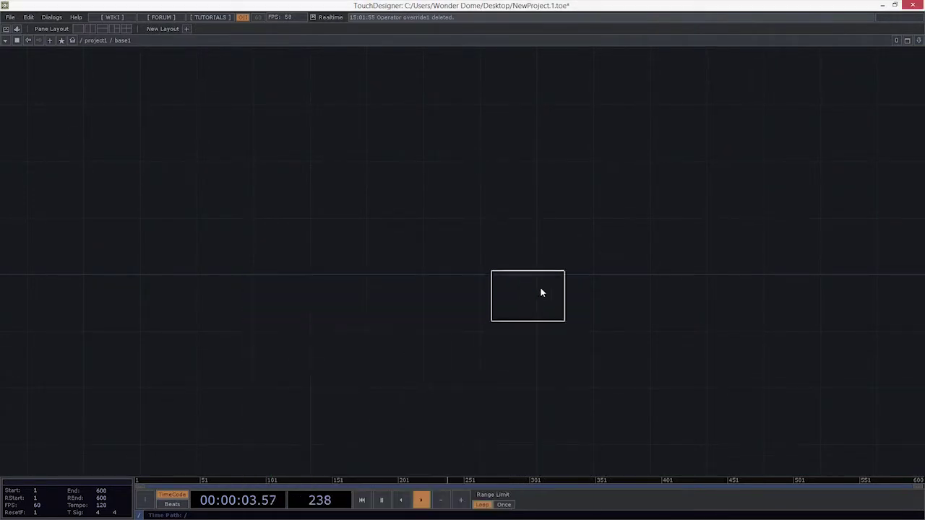
left_click(551, 275)
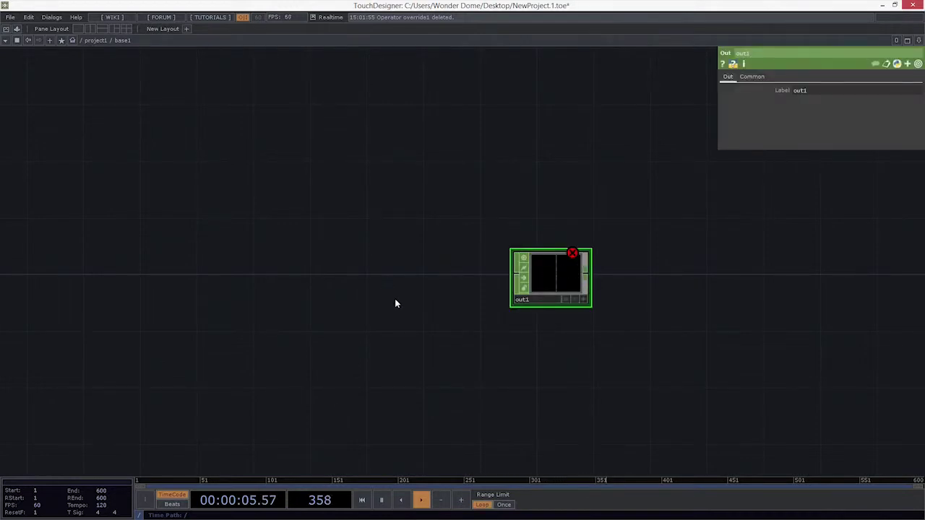
Return to project1 and connect the Base component's CHOP output to the animateMe container's input
key("u")
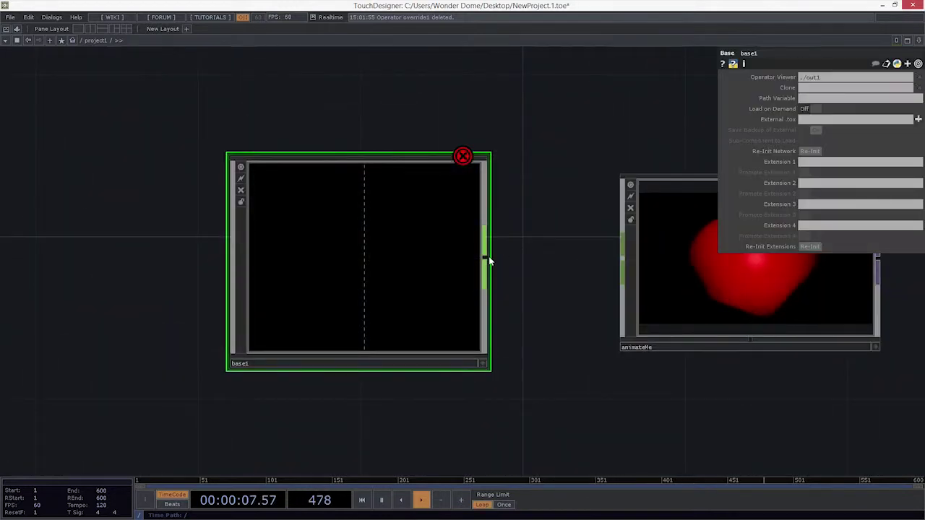
left_click_drag(527, 272, 507, 271)
left_click_drag(472, 338, 425, 321)
left_click_drag(363, 158, 321, 188)
scroll(275, 189, "up", 3)
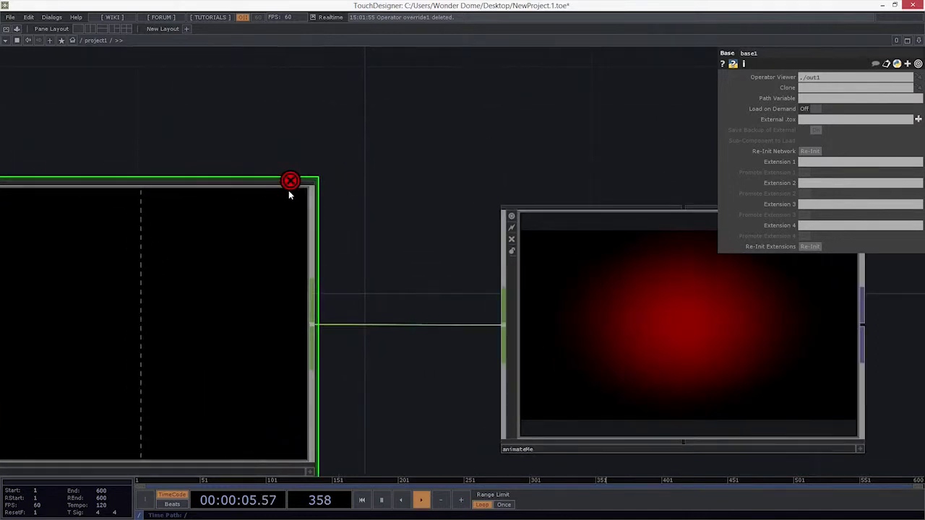
scroll(282, 247, "down", 4)
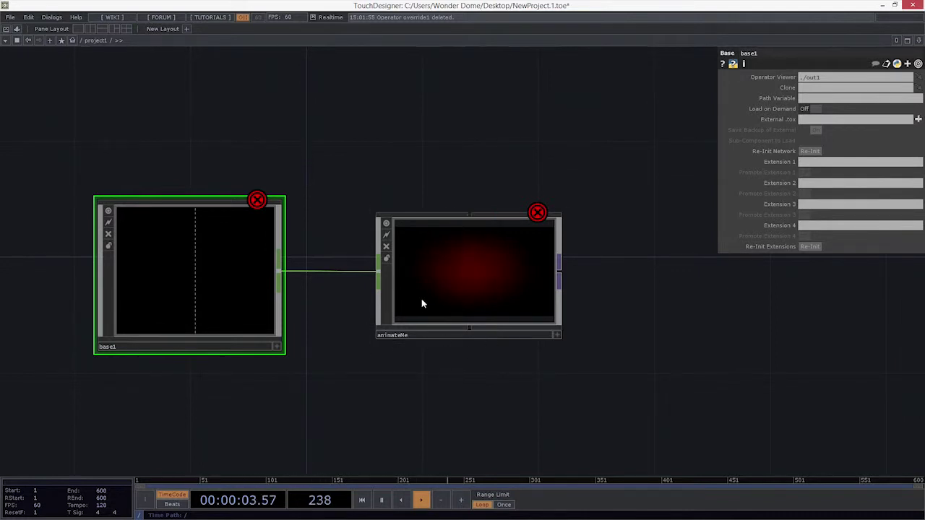
left_click_drag(360, 342, 393, 334)
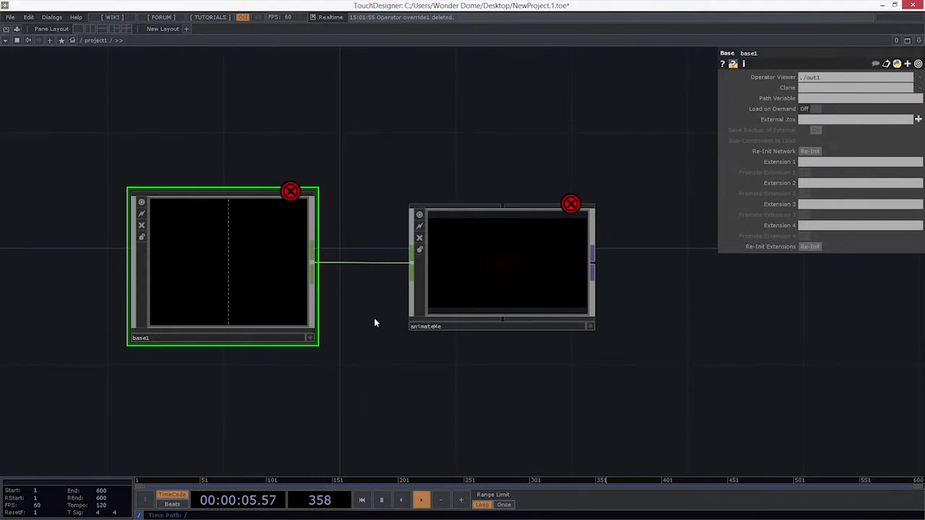
Enter the Base component to check its Out CHOP, then return to project1
scroll(243, 278, "up", 10)
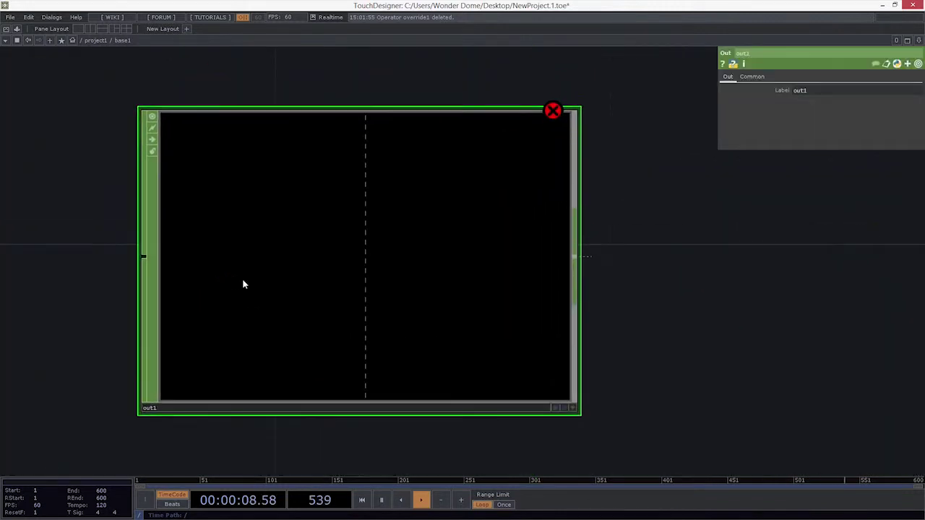
scroll(243, 281, "down", 5)
left_click_drag(128, 284, 470, 283)
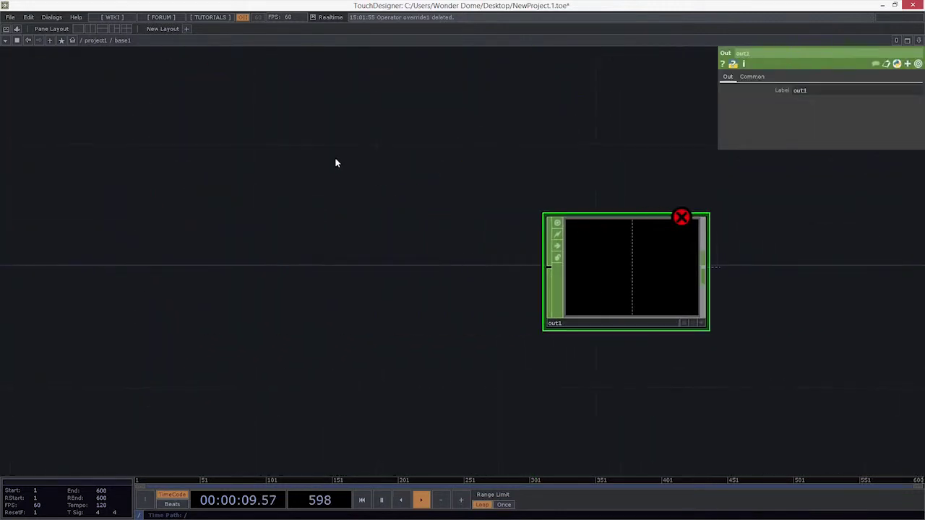
scroll(309, 361, "down", 1)
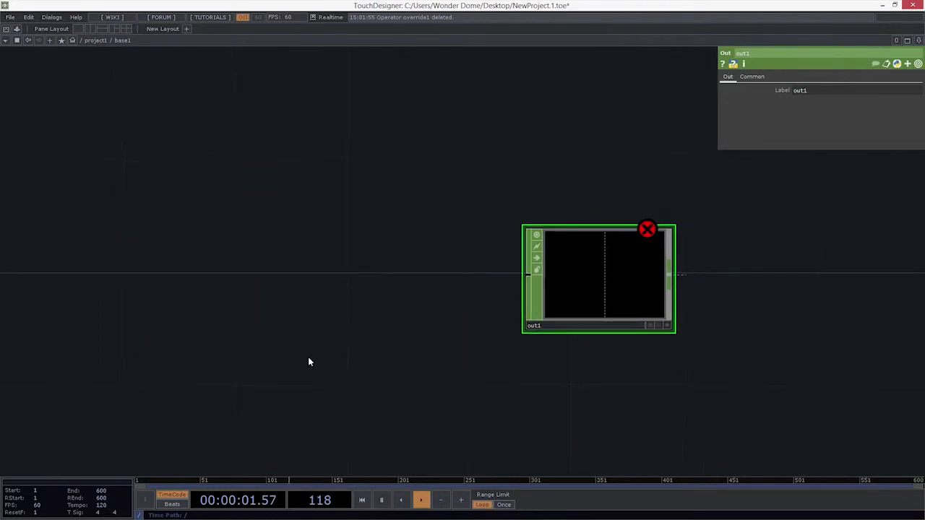
key("u")
Enter the animateMe container and examine the channel names and default values in the Constant CHOP feeding its In CHOP
left_click_drag(430, 415, 110, 421)
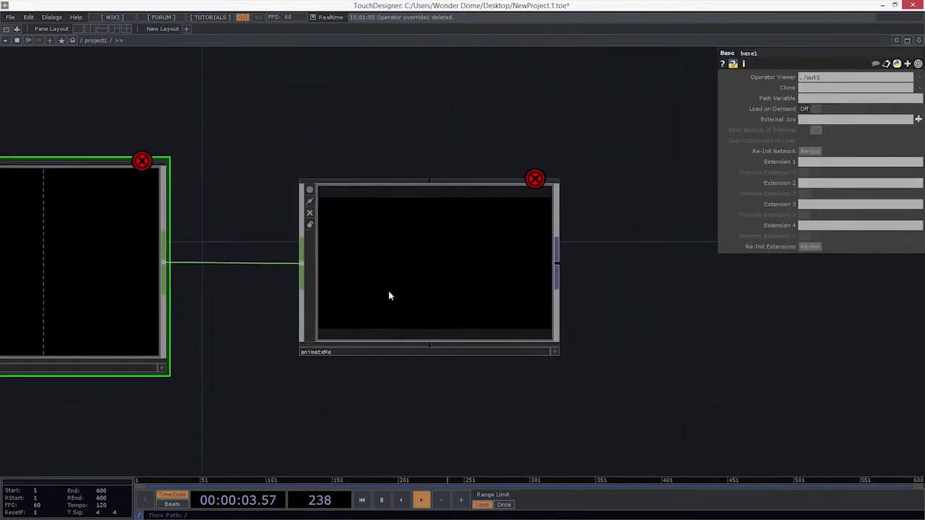
scroll(388, 292, "up", 10)
left_click_drag(388, 292, 242, 367)
left_click_drag(81, 288, 296, 286)
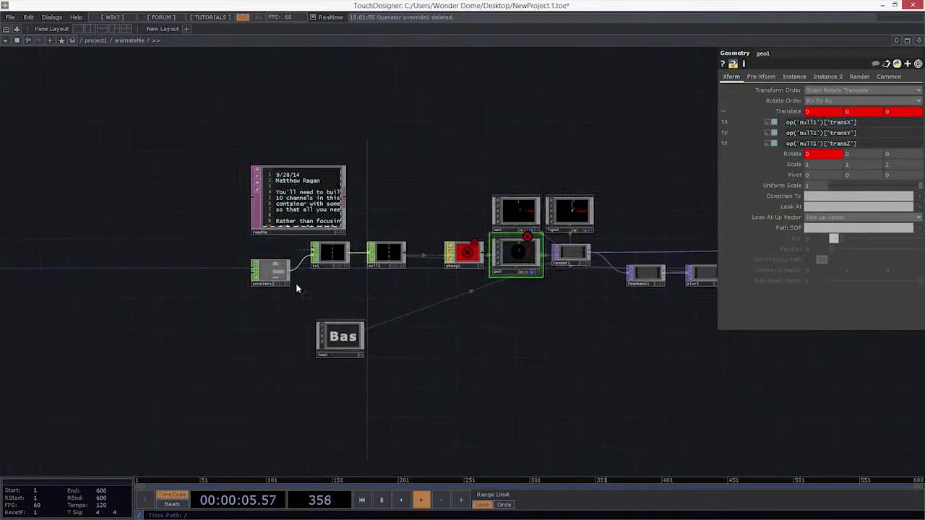
scroll(284, 274, "up", 8)
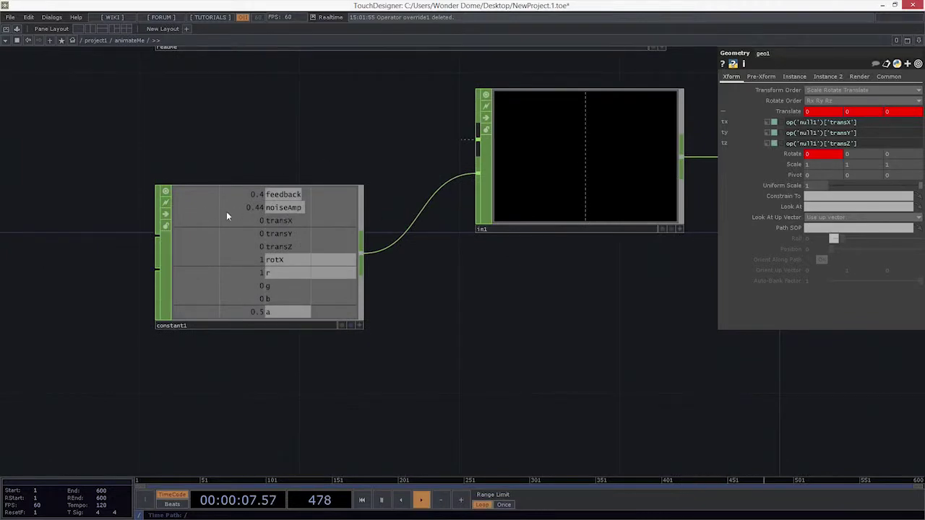
scroll(573, 322, "down", 8)
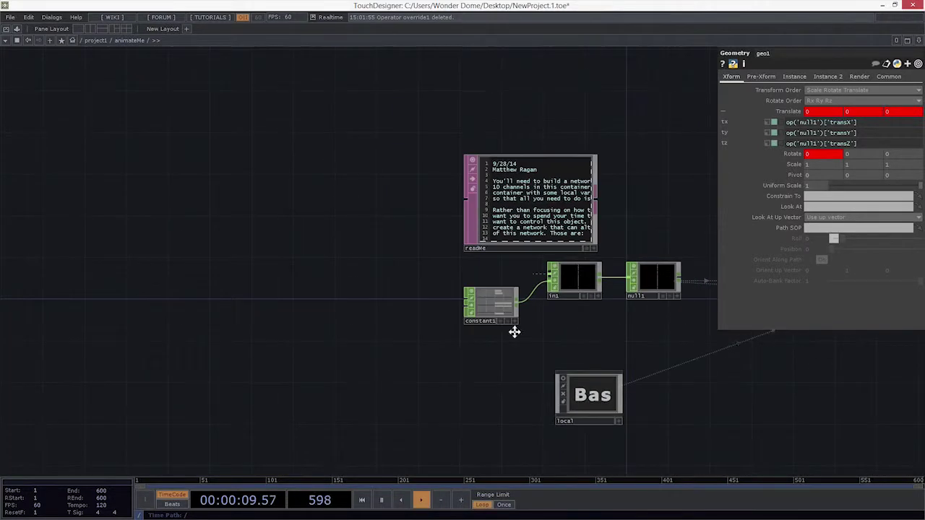
left_click_drag(515, 330, 320, 356)
left_click_drag(541, 156, 458, 162)
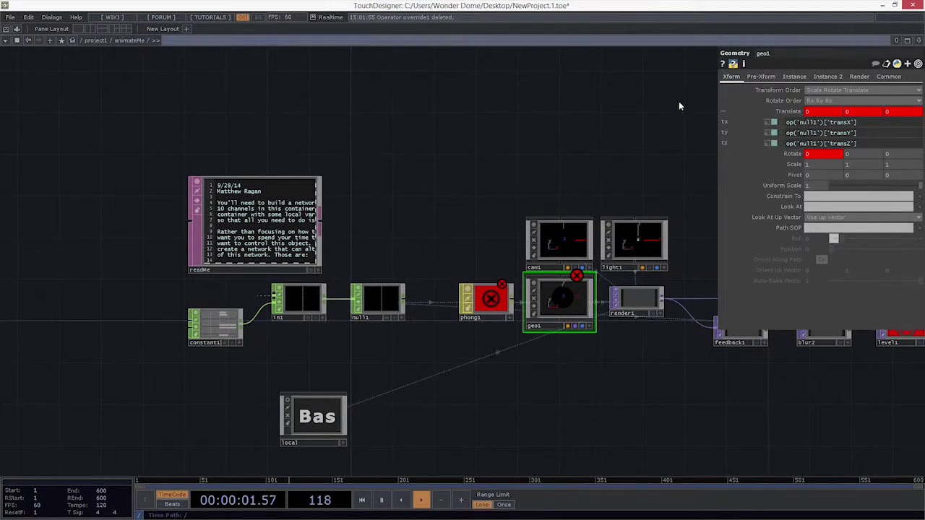
Return to project1, then switch to the GettingStartedNetwork example project
key("u")
scroll(320, 300, "down", 5)
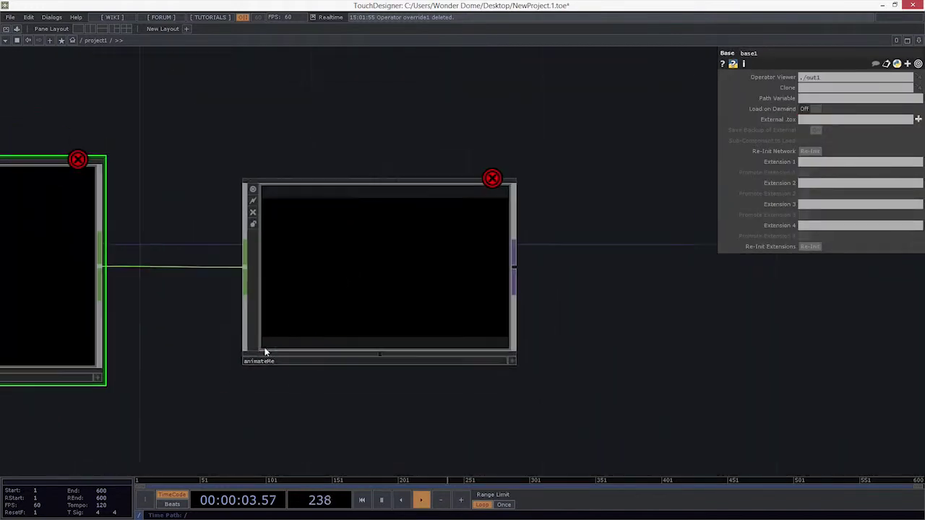
left_click_drag(193, 356, 355, 361)
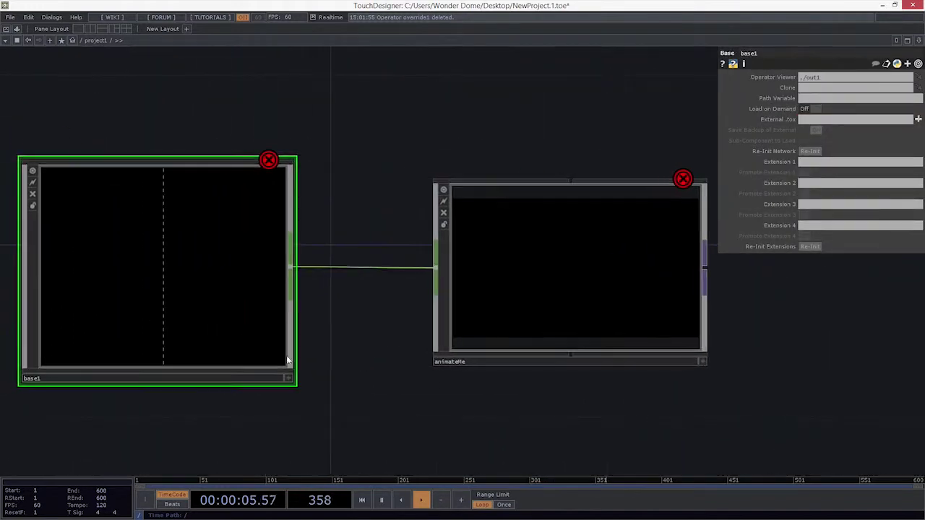
left_click_drag(0, 71, 372, 48)
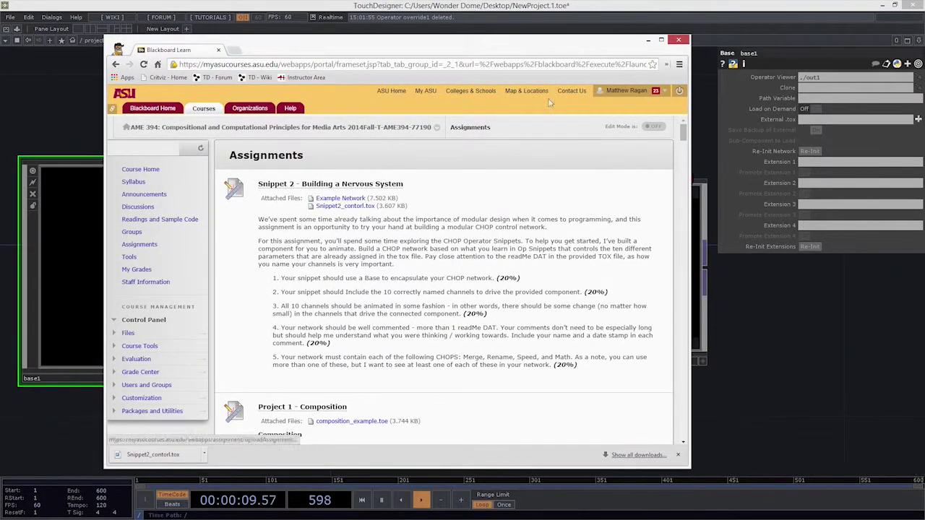
key("alt+Tab")
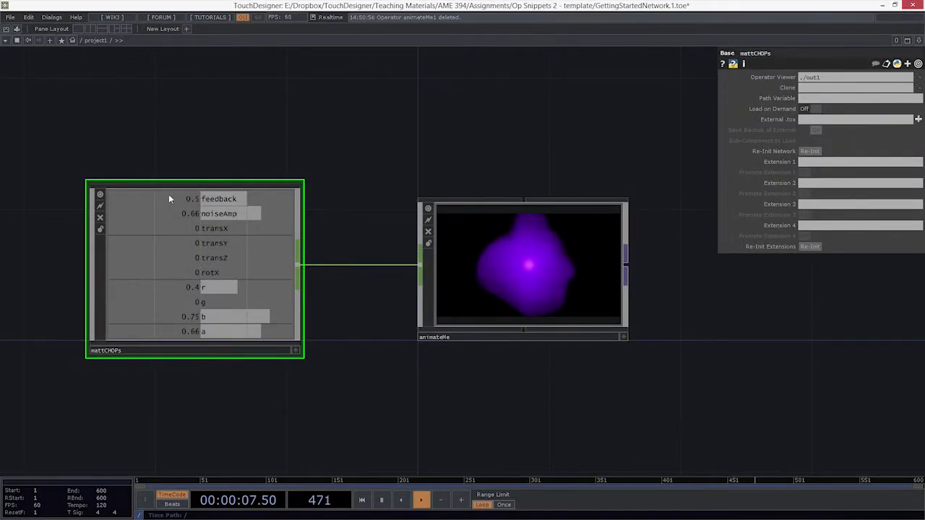
Check the channels on the example Base component, then open the network inside it
left_click_drag(160, 322, 190, 320)
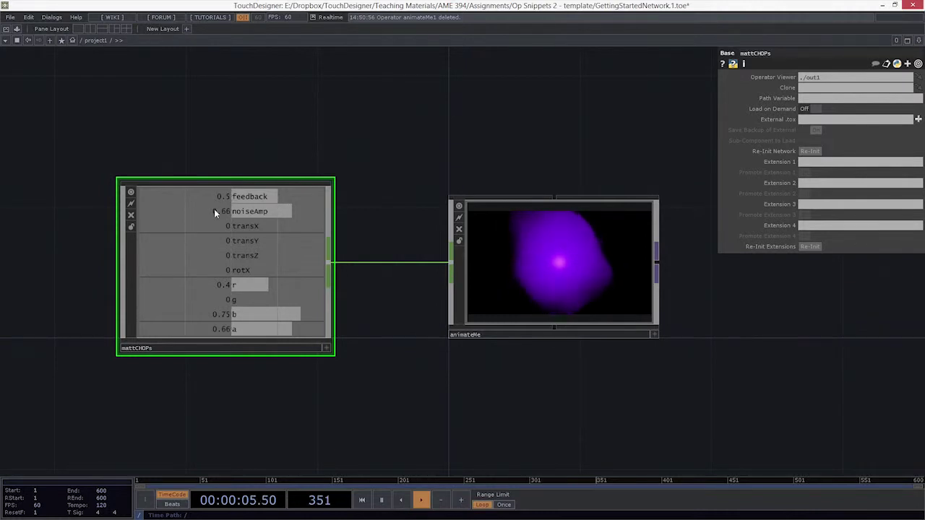
scroll(219, 271, "up", 5)
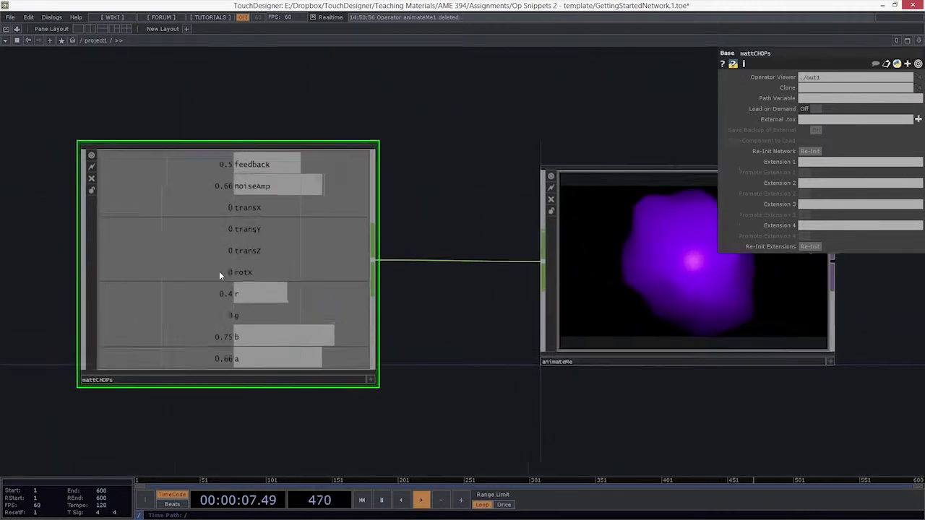
left_click_drag(434, 181, 427, 258)
middle_click_drag(309, 131, 362, 147)
left_click_drag(370, 191, 323, 192)
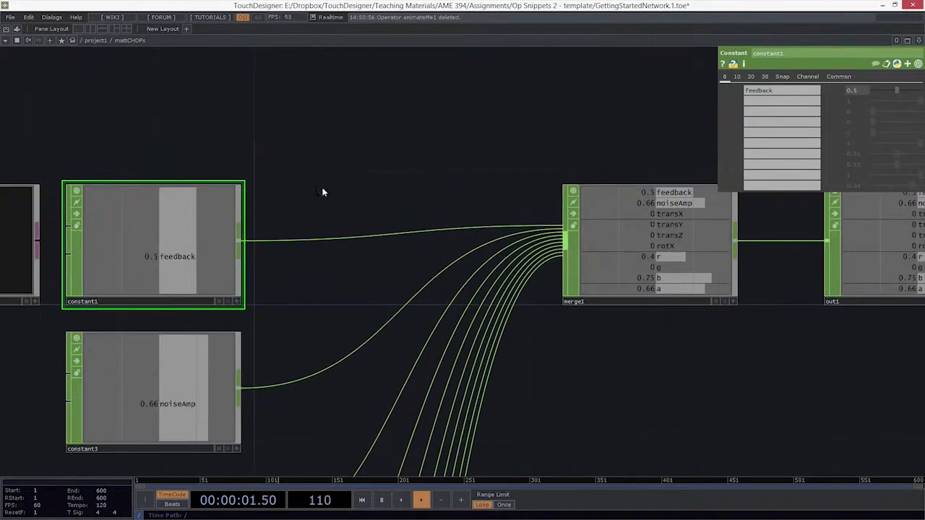
Examine the column of single-channel Constant CHOPs, from feedback down to a, that feed the Merge CHOP
left_click_drag(256, 265, 262, 143)
scroll(276, 148, "down", 6)
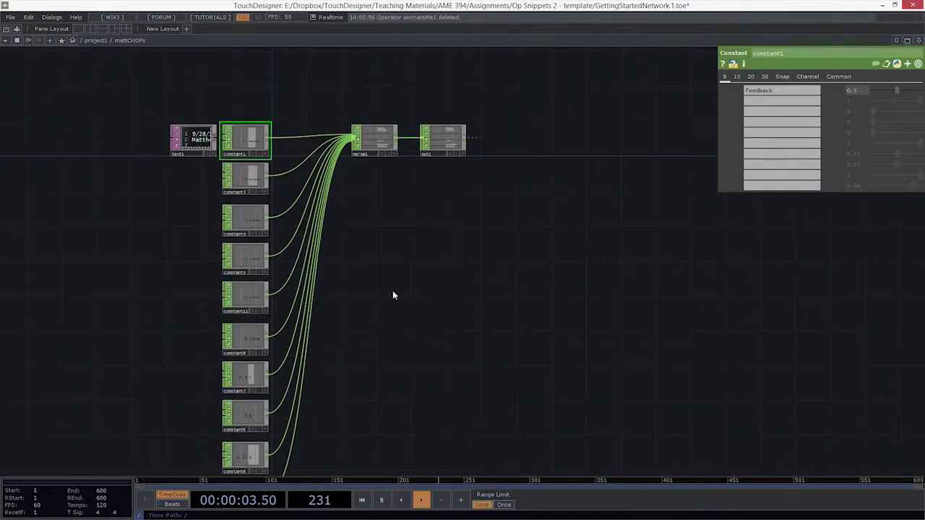
left_click_drag(392, 291, 378, 94)
scroll(243, 308, "up", 3)
middle_click_drag(179, 338, 206, 324)
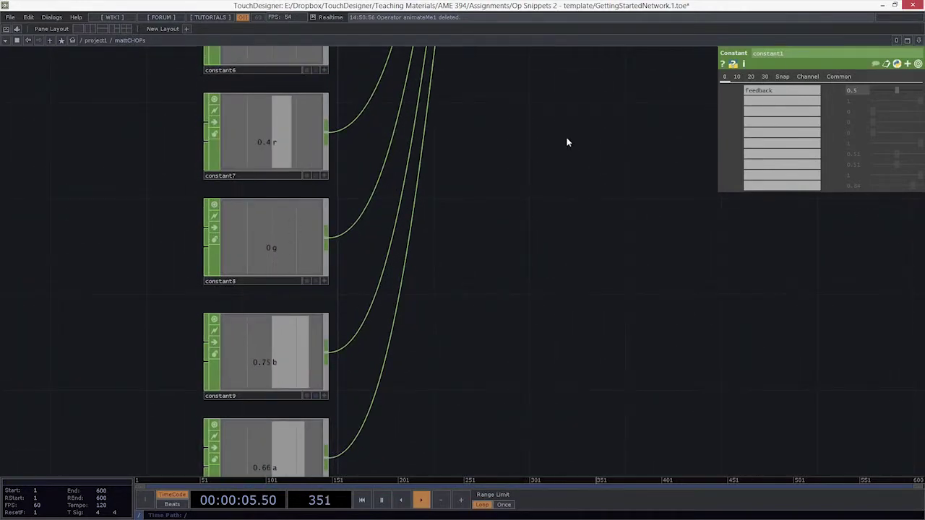
left_click_drag(517, 90, 409, 370)
middle_click_drag(370, 174, 353, 186)
left_click_drag(383, 240, 339, 453)
left_click_drag(422, 159, 359, 332)
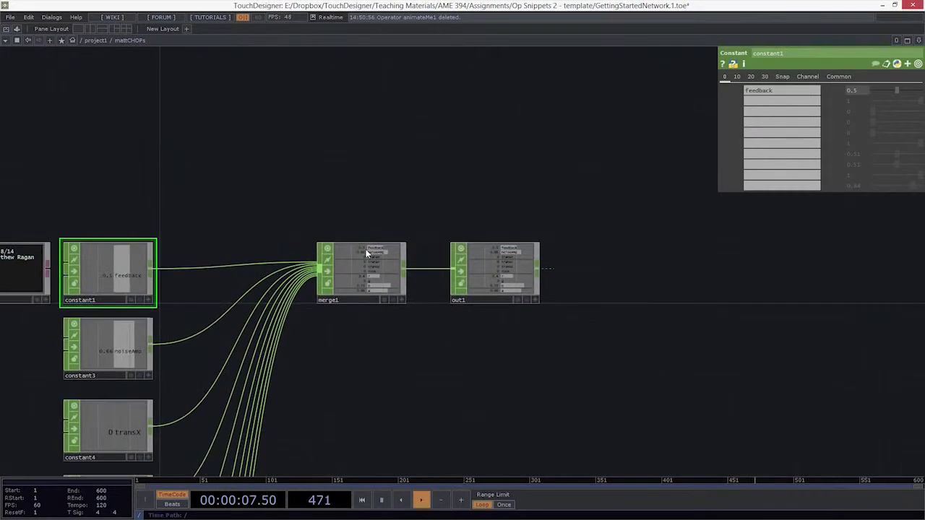
Examine how the Merge CHOP combines the constants and passes them to the Out CHOP
middle_click_drag(366, 253, 369, 284)
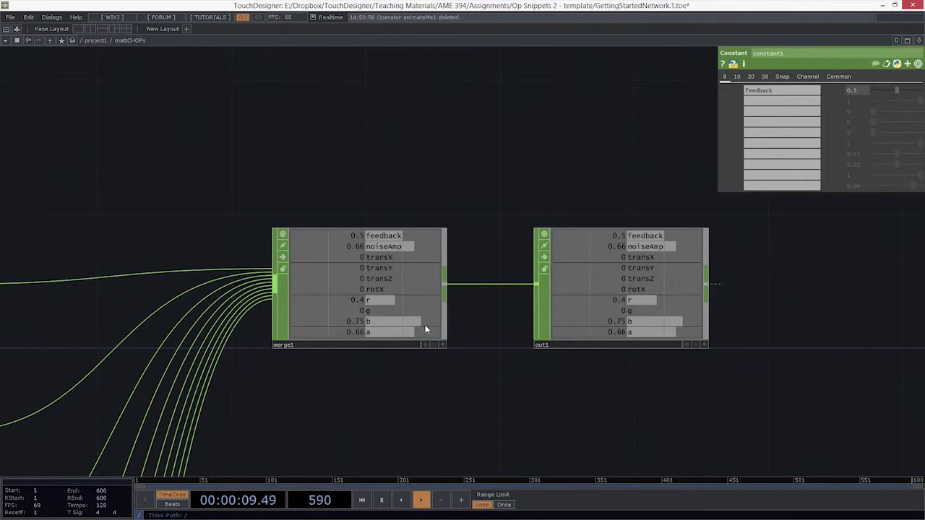
left_click_drag(456, 400, 310, 390)
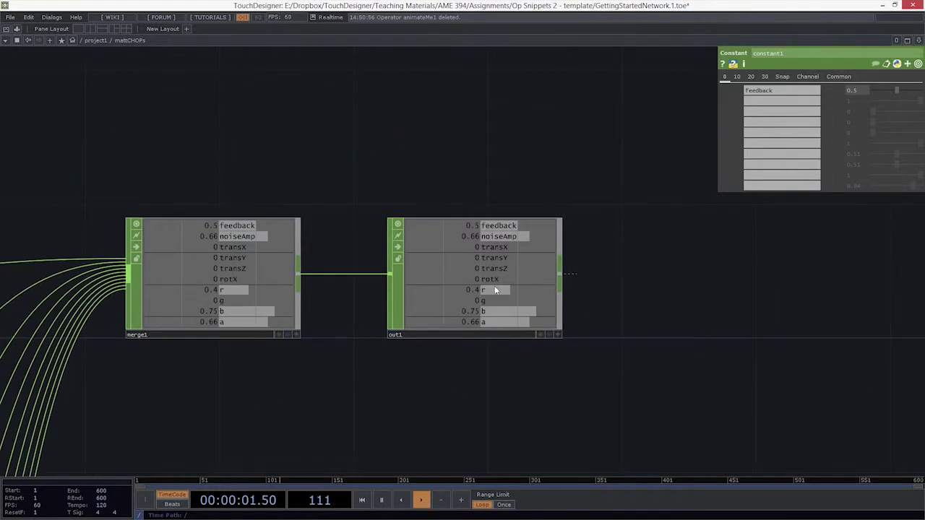
left_click_drag(357, 165, 423, 123)
middle_click_drag(364, 212, 331, 253)
left_click_drag(287, 336, 392, 281)
scroll(480, 282, "down", 5)
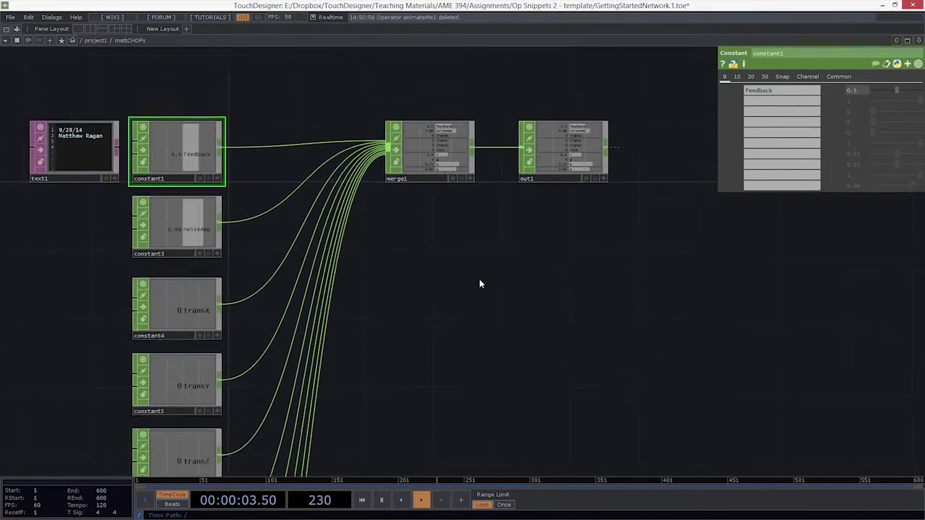
scroll(465, 258, "up", 2)
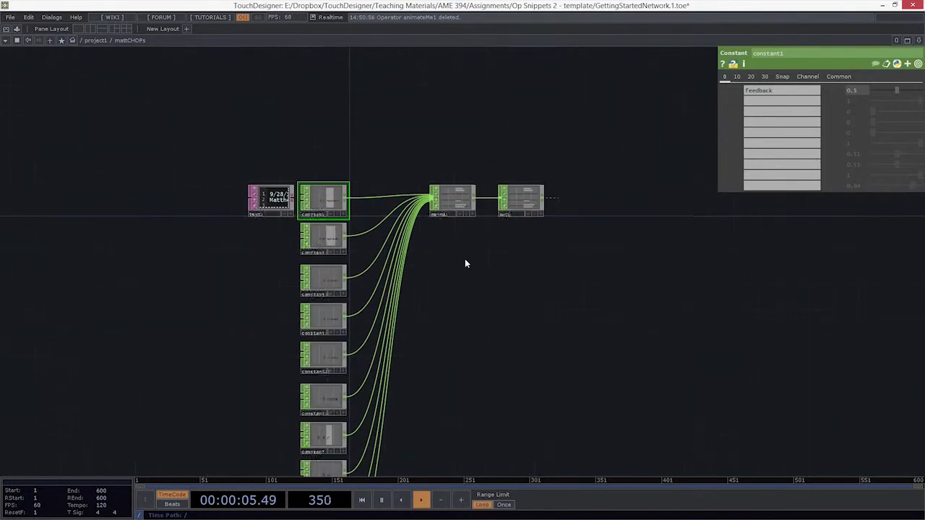
Return to project1 and check the Base component's connection to the animateMe container
key("u")
left_click_drag(524, 372, 351, 349)
left_click_drag(418, 370, 330, 330)
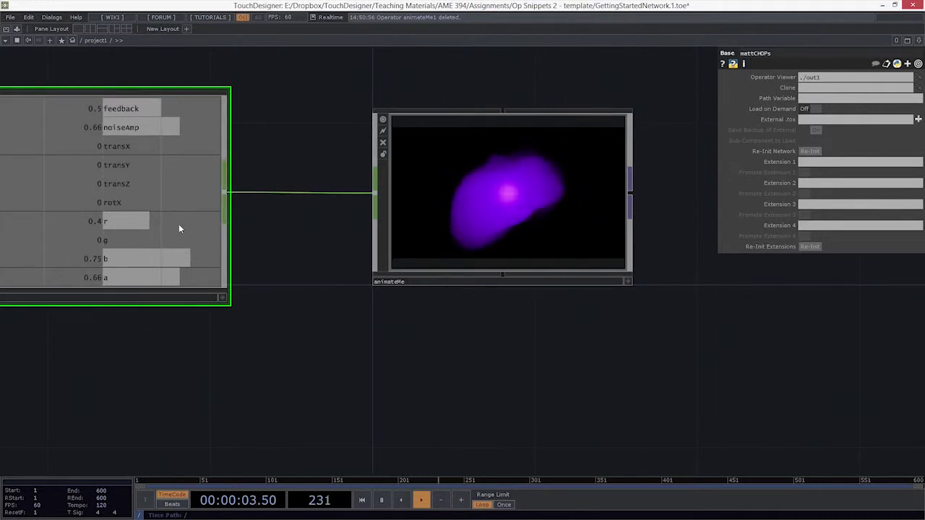
left_click_drag(264, 304, 294, 318)
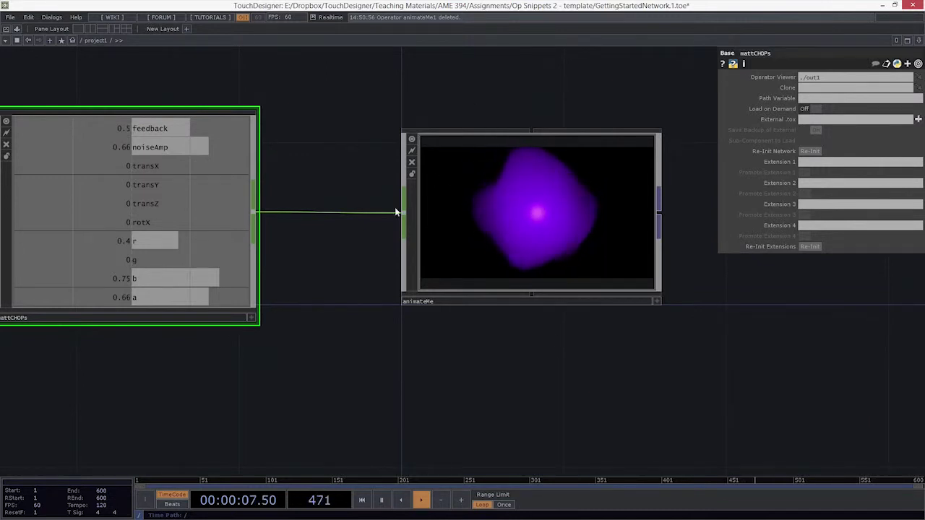
Open the animateMe container's view in a separate window, shrink it, and park it clear of the nodes in the lower-right area
left_click_drag(734, 274, 558, 279)
right_click_drag(576, 252, 324, 388)
right_click(356, 249)
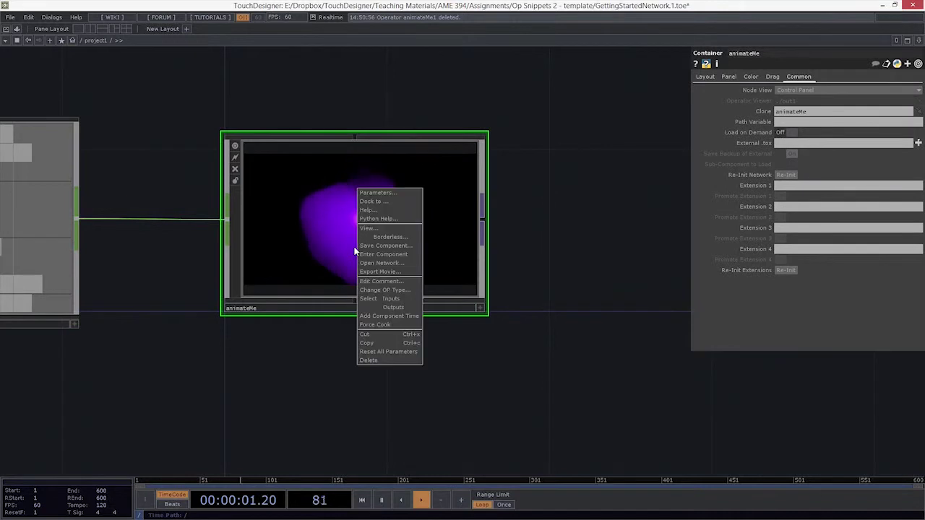
left_click(391, 226)
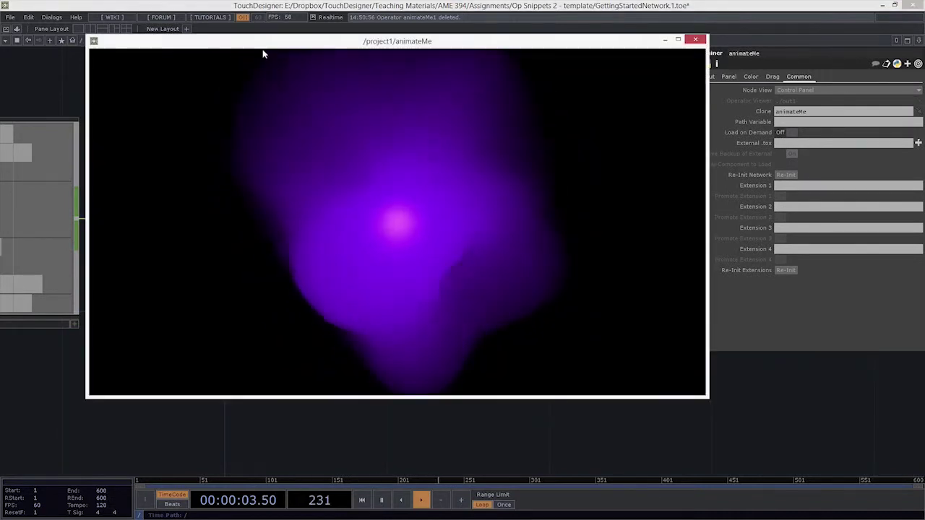
left_click_drag(86, 35, 402, 213)
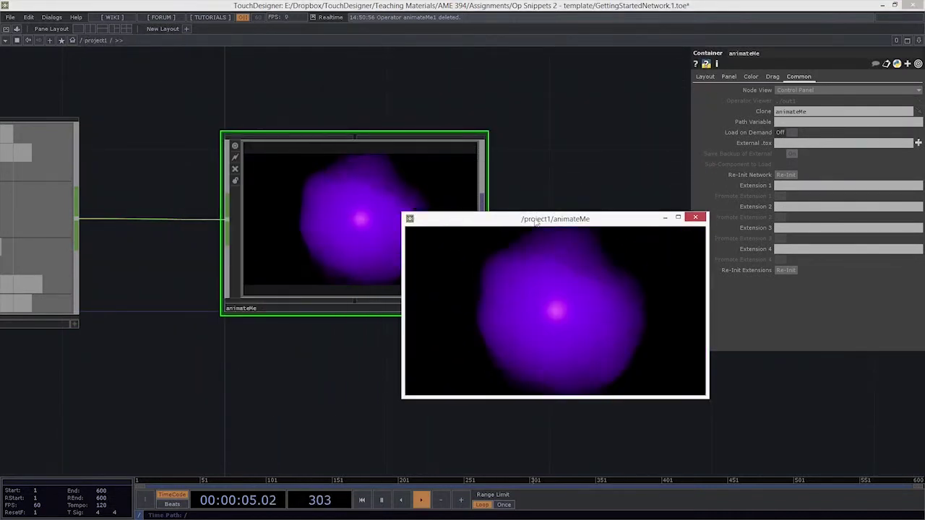
left_click_drag(536, 224, 749, 305)
left_click_drag(357, 378, 501, 396)
right_click(523, 221)
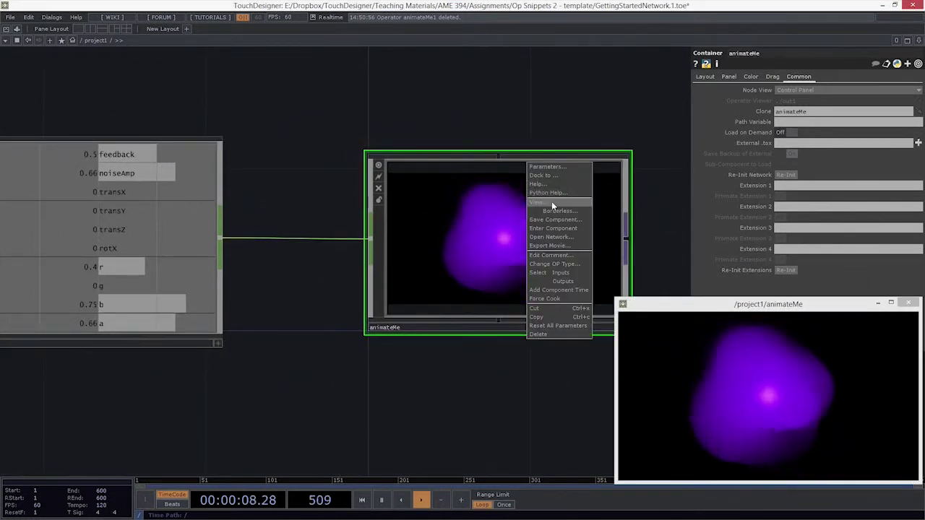
left_click(333, 382)
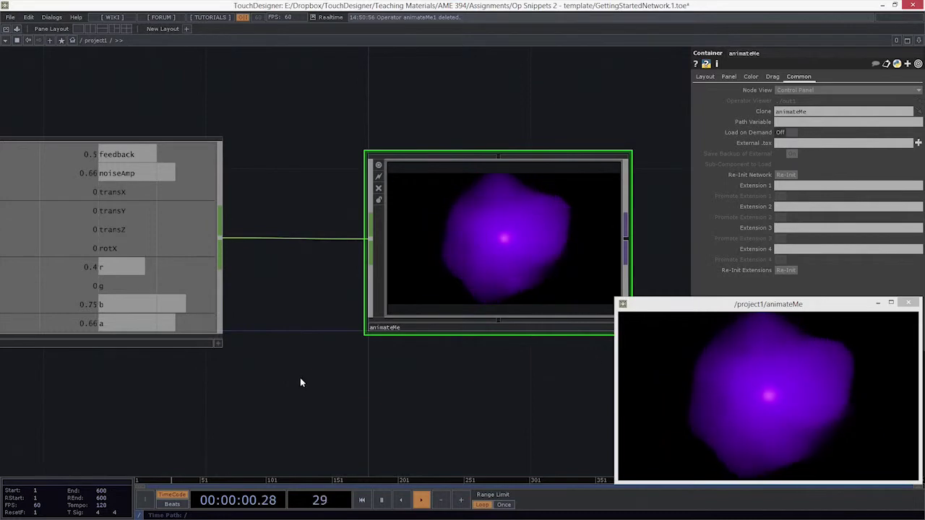
Reopen the network inside the example Base component and display the operator parameters beside the color channel constants
left_click_drag(300, 380, 446, 414)
scroll(215, 269, "up", 5)
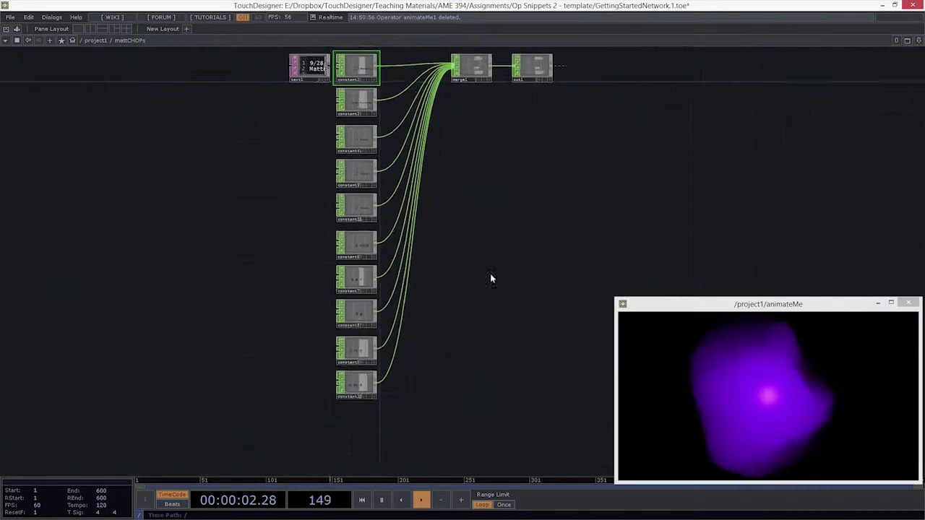
key("p")
scroll(456, 200, "up", 5)
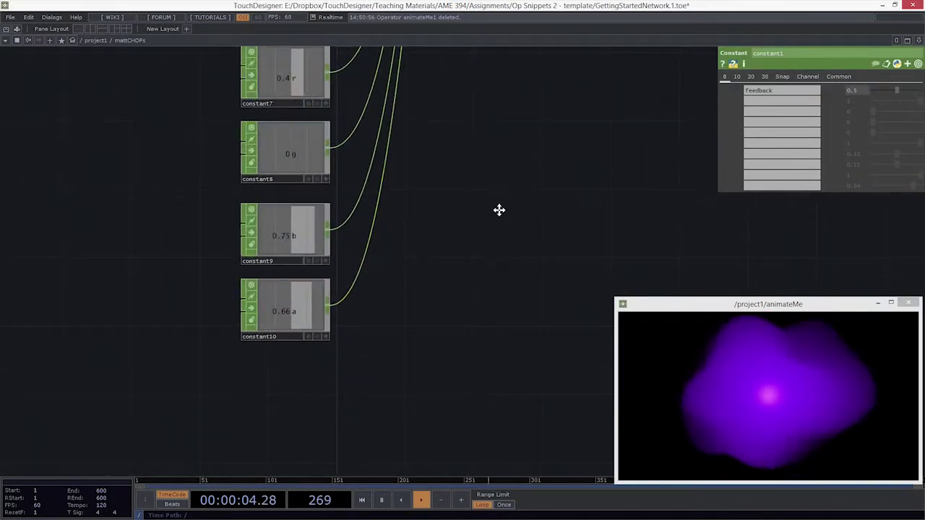
left_click_drag(500, 210, 477, 281)
Set the g channel's constant to 0.58 and the r channel's constant to 0.64
left_click_drag(250, 243, 251, 244)
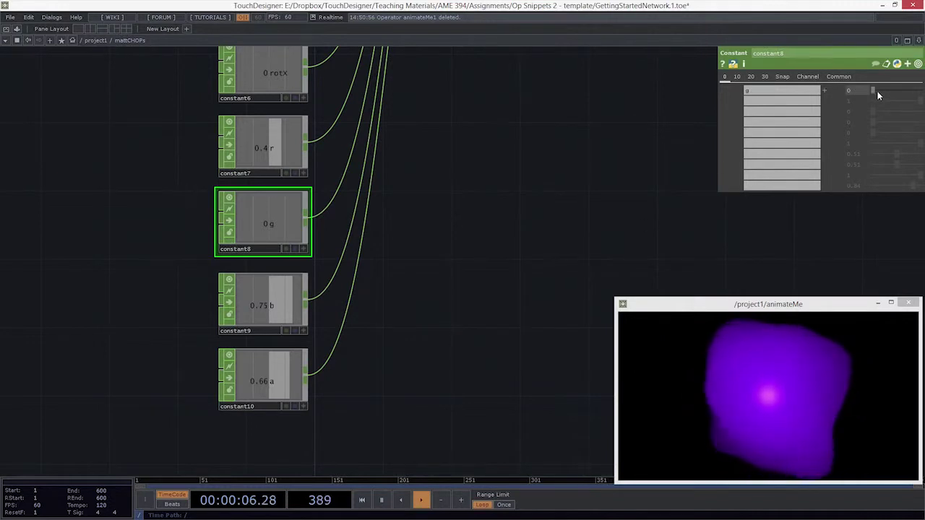
left_click_drag(878, 94, 896, 99)
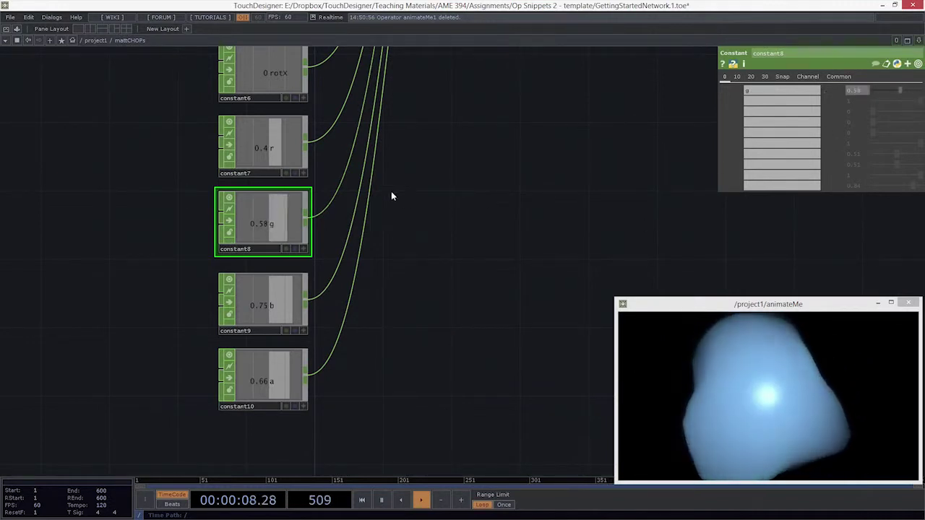
left_click(244, 148)
left_click_drag(879, 91, 906, 101)
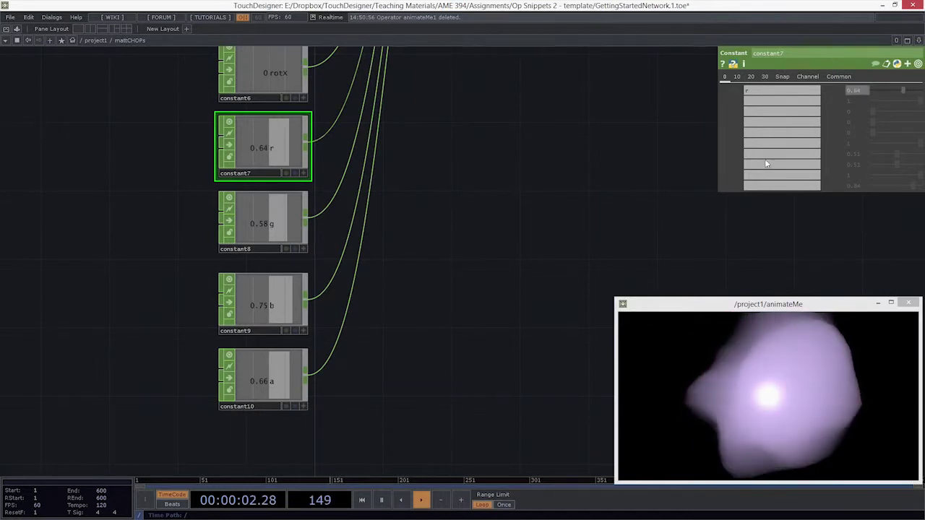
Examine the channels collected in the merge CHOP and the constants that feed it
left_click_drag(440, 276, 415, 473)
left_click_drag(433, 172, 431, 302)
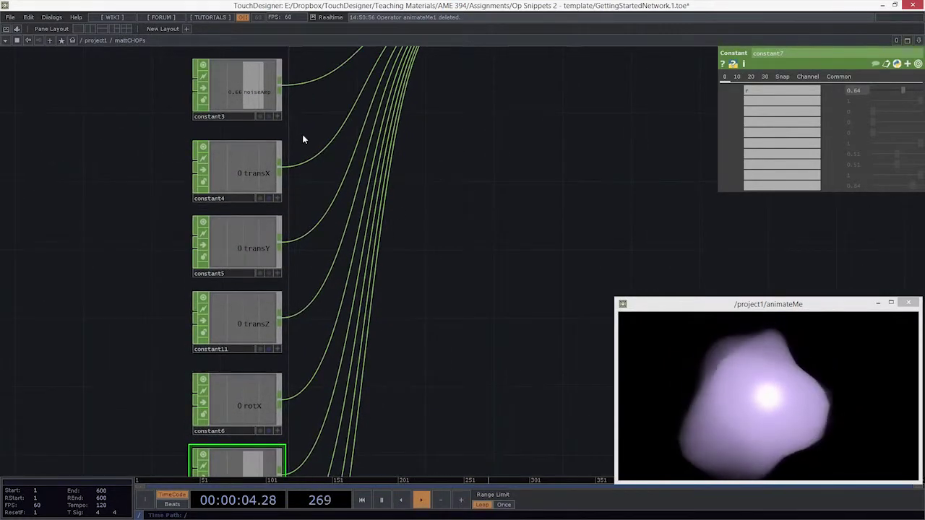
left_click_drag(308, 205, 309, 410)
left_click_drag(471, 216, 440, 219)
scroll(466, 207, "up", 4)
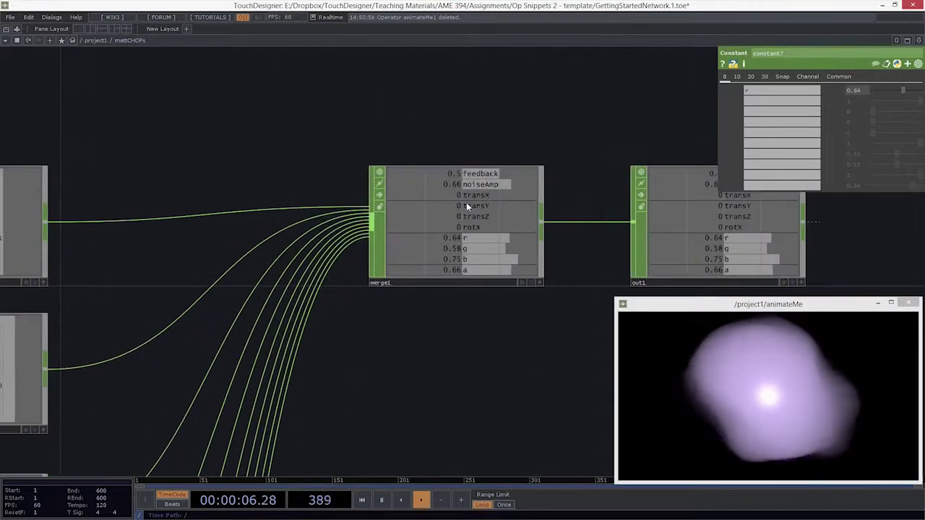
left_click_drag(302, 176, 563, 163)
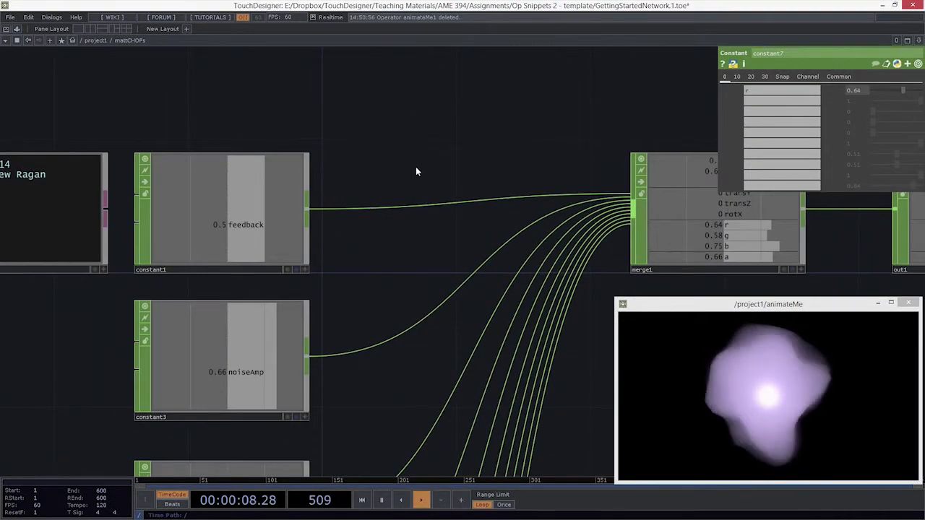
right_click_drag(402, 149, 403, 151)
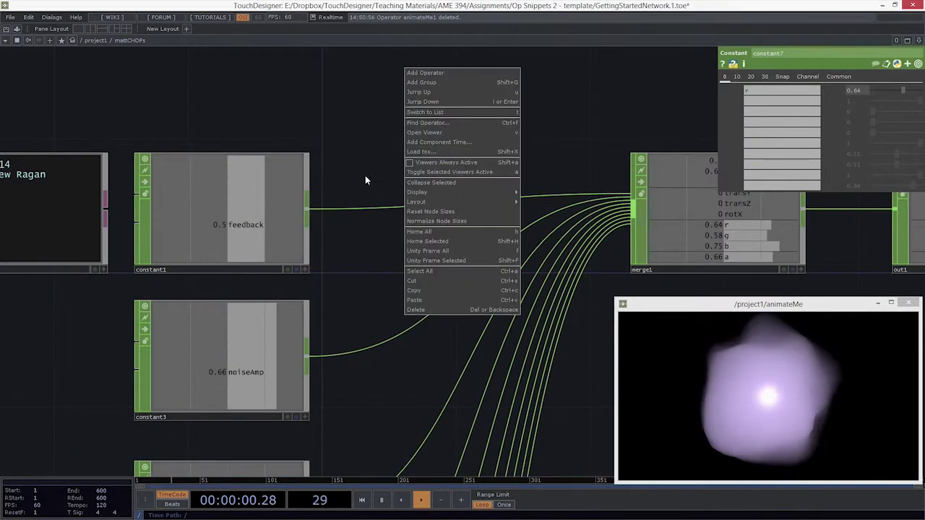
left_click(355, 158)
Set the noiseAmp channel's constant to 0.4
left_click_drag(375, 267, 364, 200)
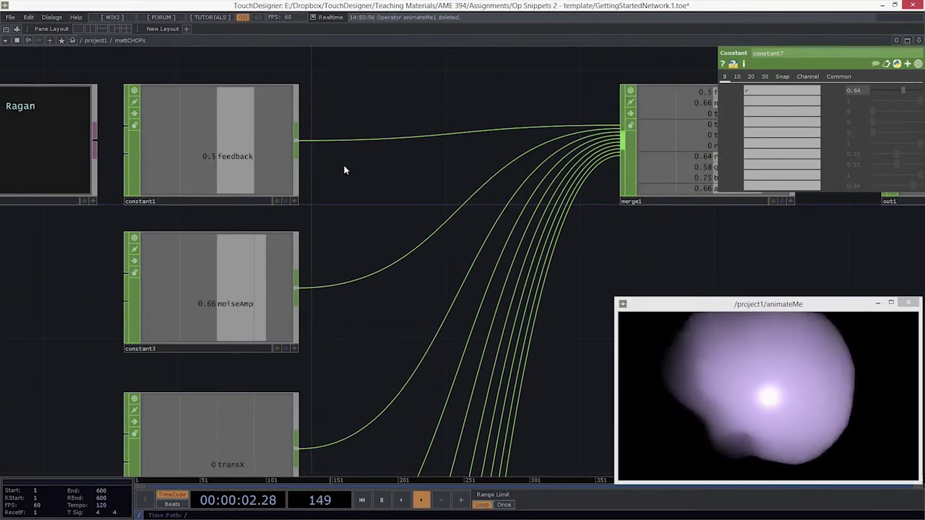
right_click_drag(363, 161, 280, 183)
right_click_drag(364, 304, 283, 319)
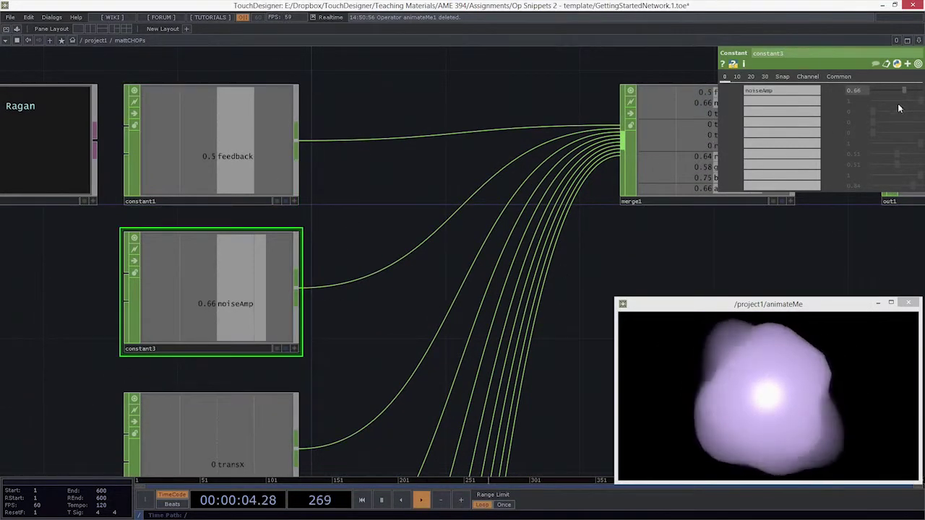
left_click_drag(903, 91, 821, 112)
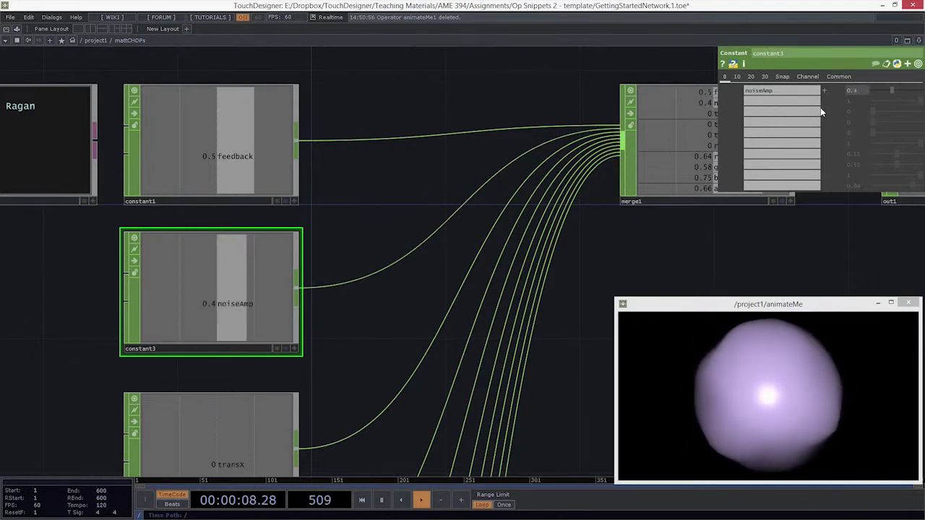
Vary the transX channel's constant to test its effect on the shape, and return it to 0
left_click_drag(365, 324, 392, 185)
scroll(395, 180, "down", 2)
scroll(327, 234, "up", 4)
left_click_drag(405, 294, 390, 203)
scroll(395, 168, "down", 3)
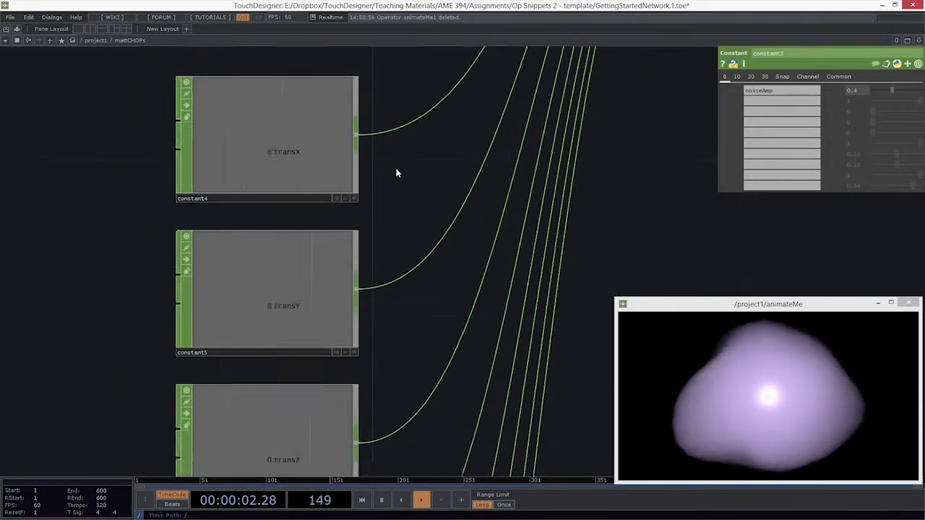
left_click(326, 165)
left_click_drag(883, 95, 837, 107)
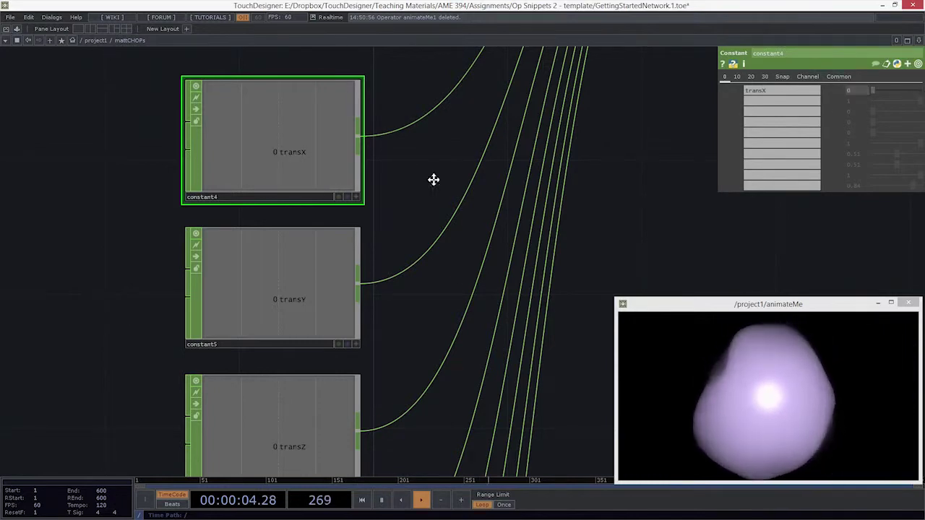
Move the transX constant out of the node column and insert a Math CHOP on its wire to the merge
left_click_drag(433, 179, 493, 292)
left_click_drag(366, 277, 166, 290)
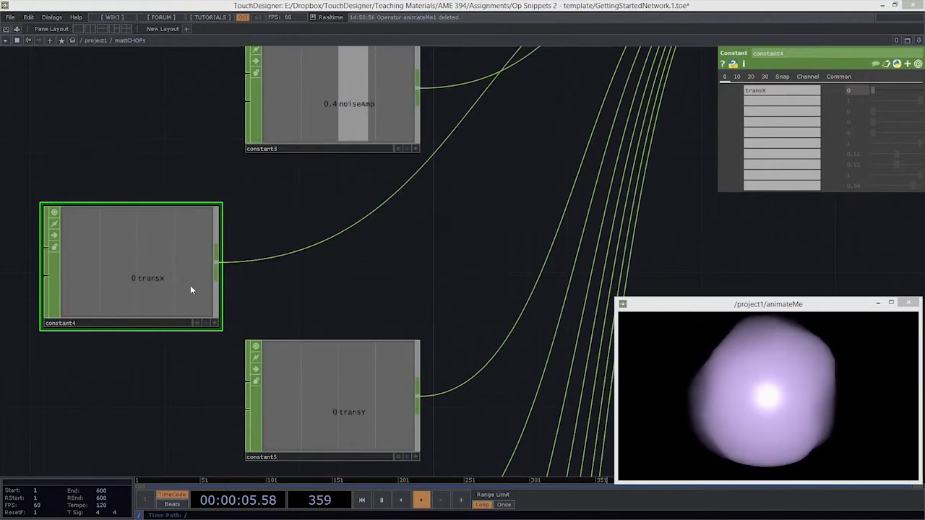
right_click(280, 260)
left_click(344, 245)
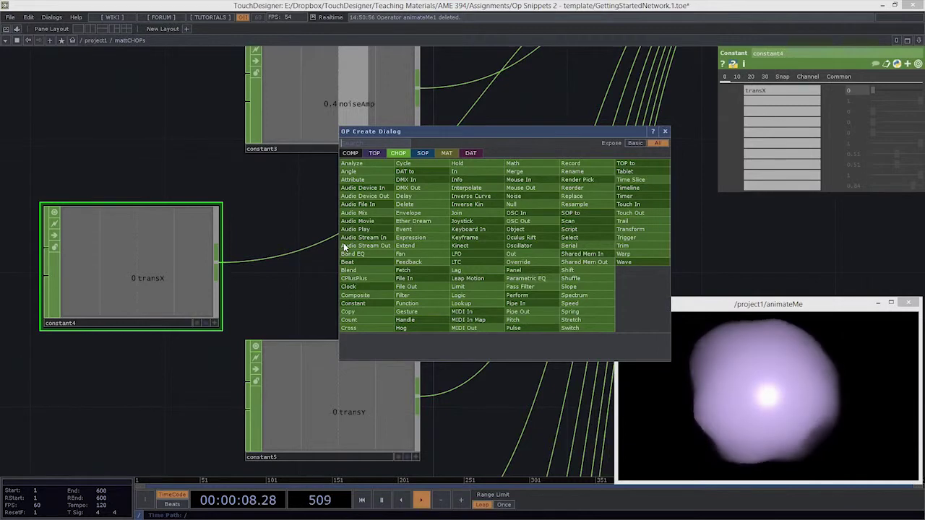
type("math")
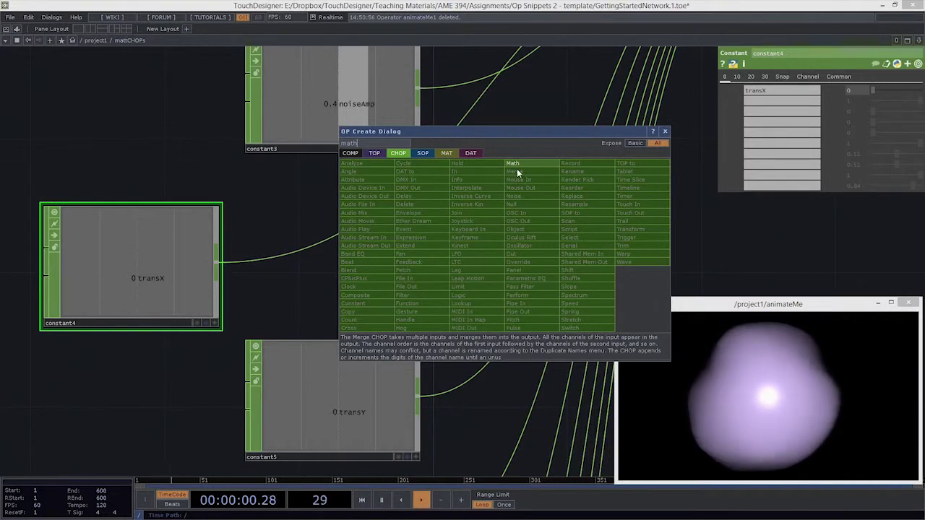
left_click(517, 167)
left_click(351, 260)
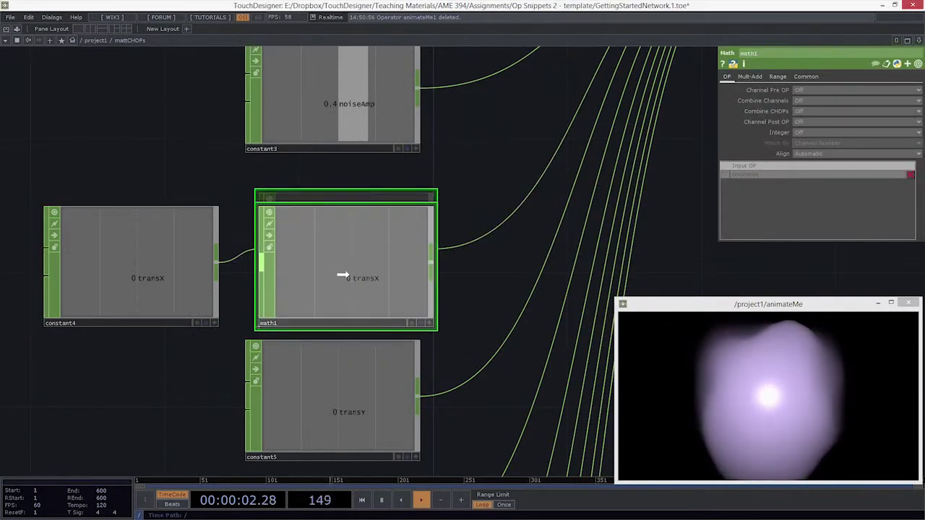
Set the Math CHOP's From Range to -2 and 2, and test it by varying the transX constant
left_click(778, 78)
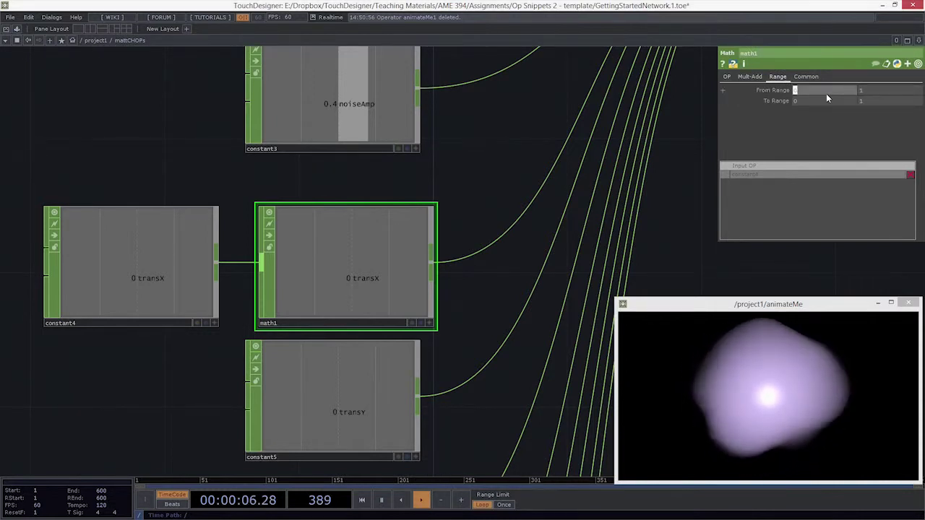
type("-2")
key("Tab")
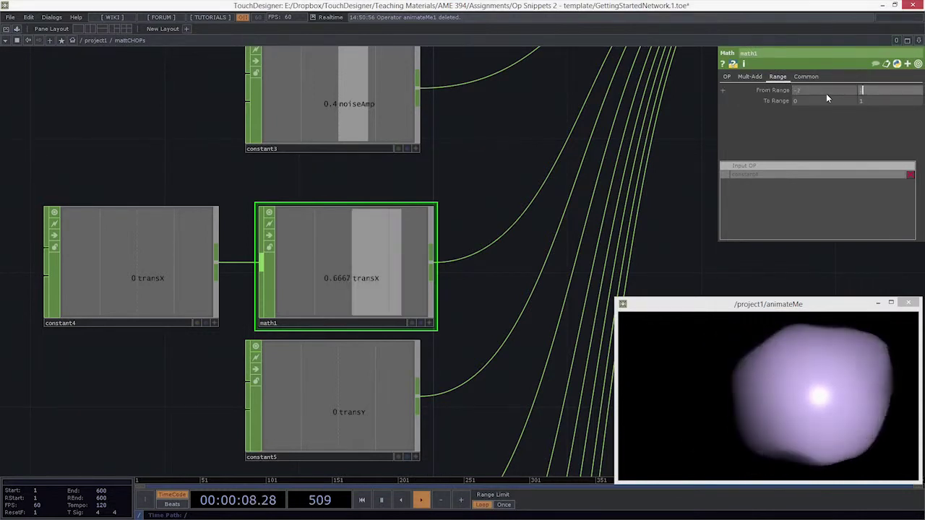
type("2")
key("Return")
left_click(161, 256)
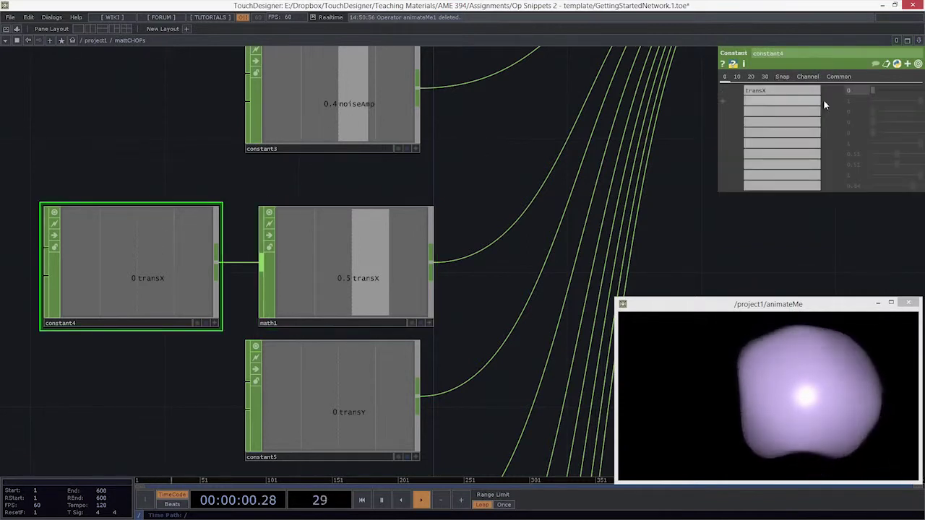
left_click_drag(877, 90, 796, 91)
Restore the Math CHOP's From Range to 0 and 1, and set its To Range to -2 and 2
left_click(387, 217)
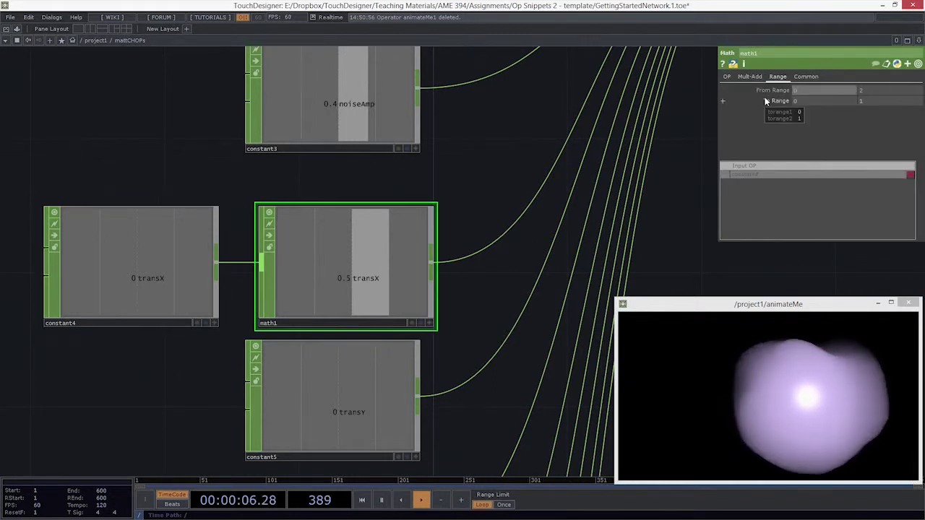
key("Tab")
key("Tab")
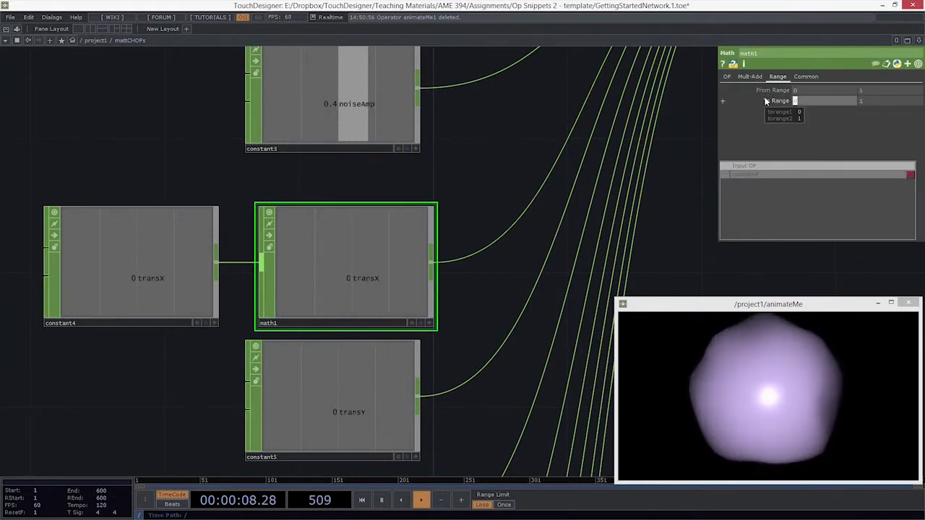
type("-2")
key("Tab")
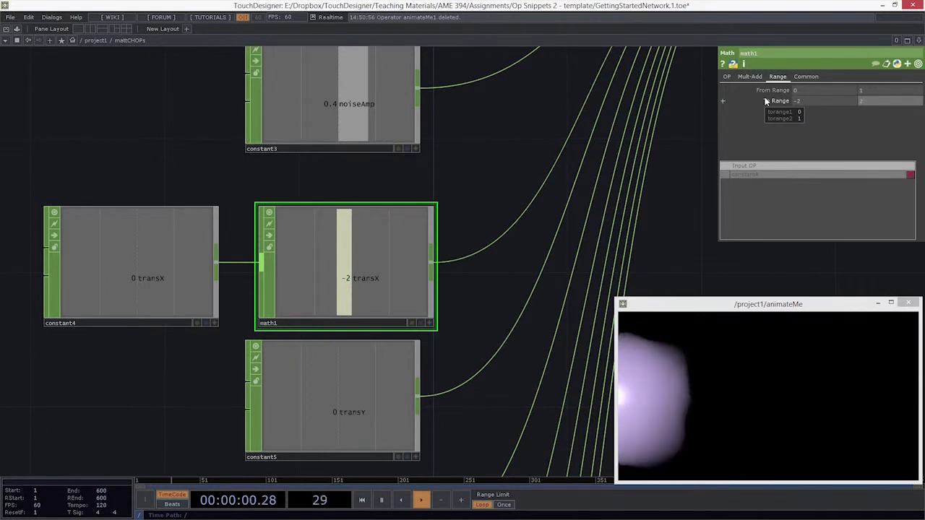
Set the transX constant to 0.73 to test the remapped range, and align the Math CHOP with the node column
left_click(130, 308)
left_click_drag(870, 88, 917, 97)
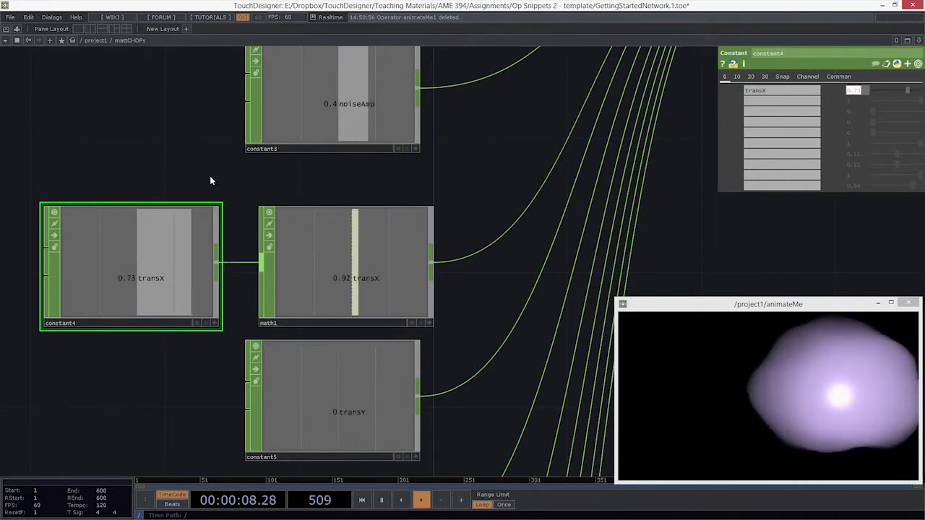
left_click_drag(210, 177, 212, 157)
left_click_drag(415, 234, 403, 234)
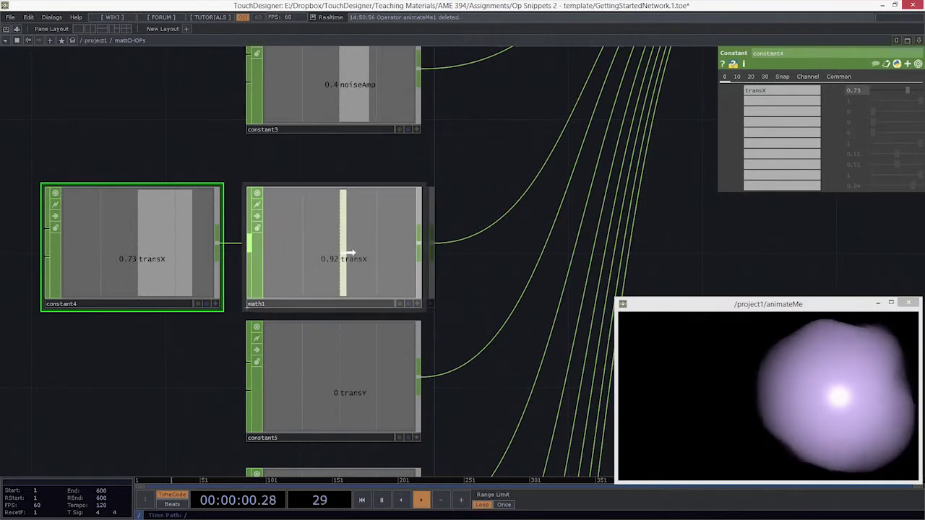
scroll(196, 196, "down", 4)
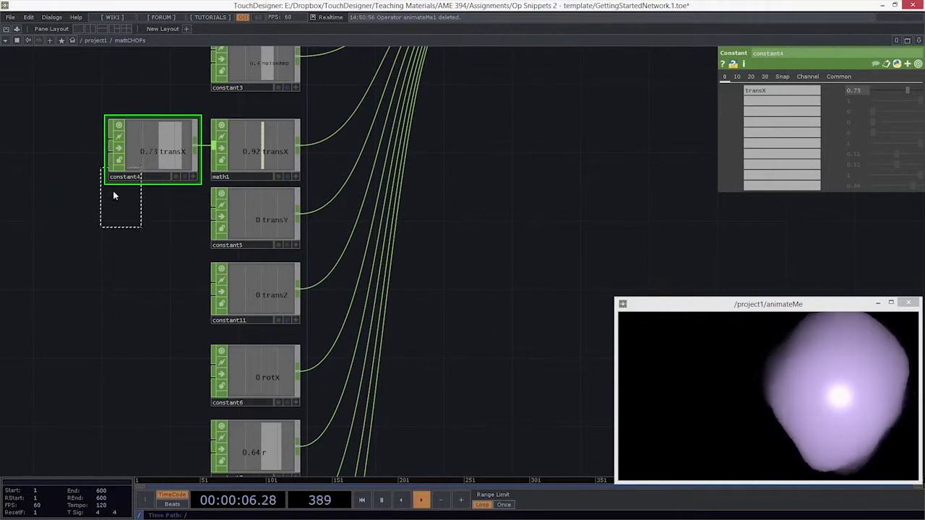
Delete the transX Math CHOP and put the transX constant back in the node column with a value of 0
left_click(258, 163)
key("Delete")
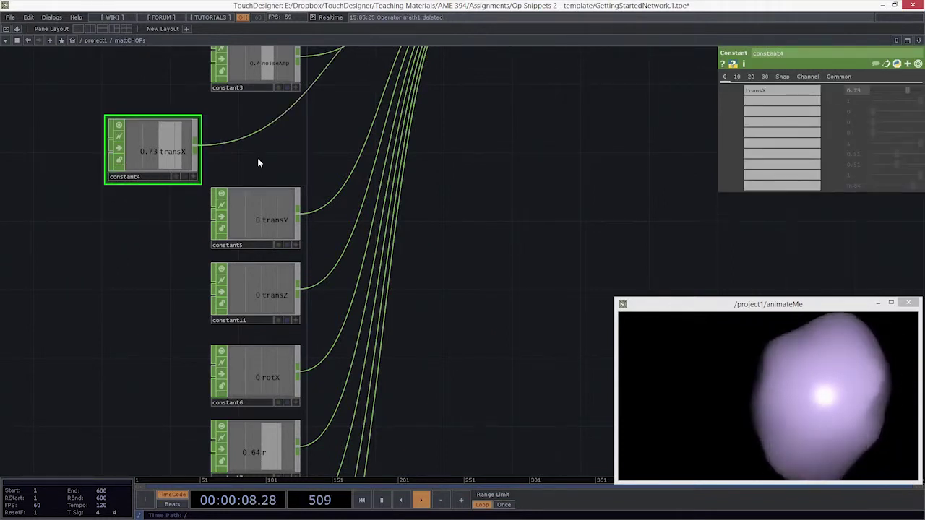
left_click_drag(129, 141, 226, 135)
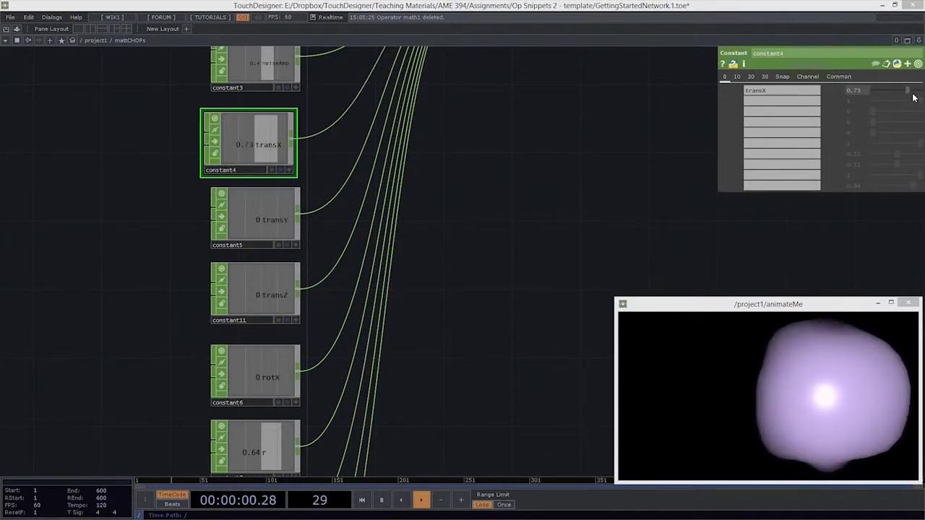
left_click_drag(913, 97, 857, 92)
Move the rotX constant out of the node column and insert a Speed CHOP between it and the merge
scroll(330, 314, "up", 5)
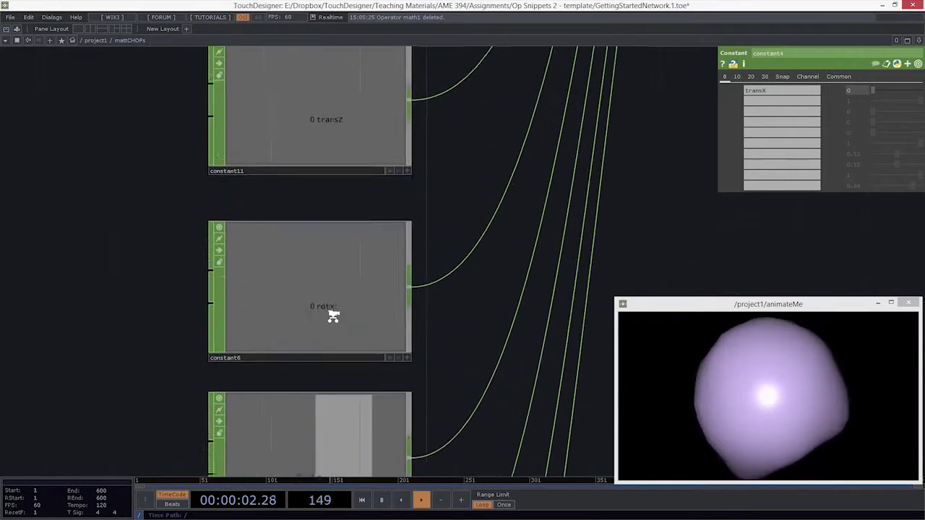
scroll(328, 305, "down", 3)
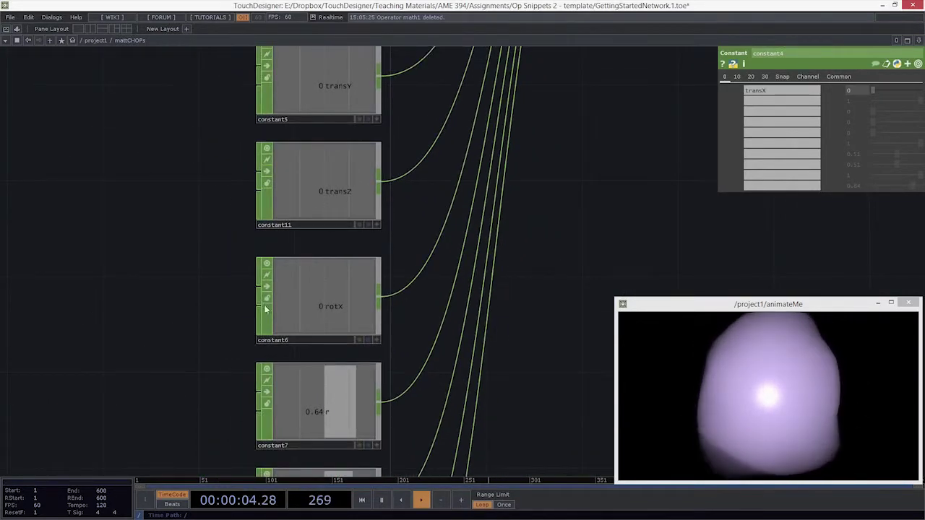
left_click_drag(274, 309, 64, 308)
right_click(176, 304)
left_click(204, 293)
type("sp")
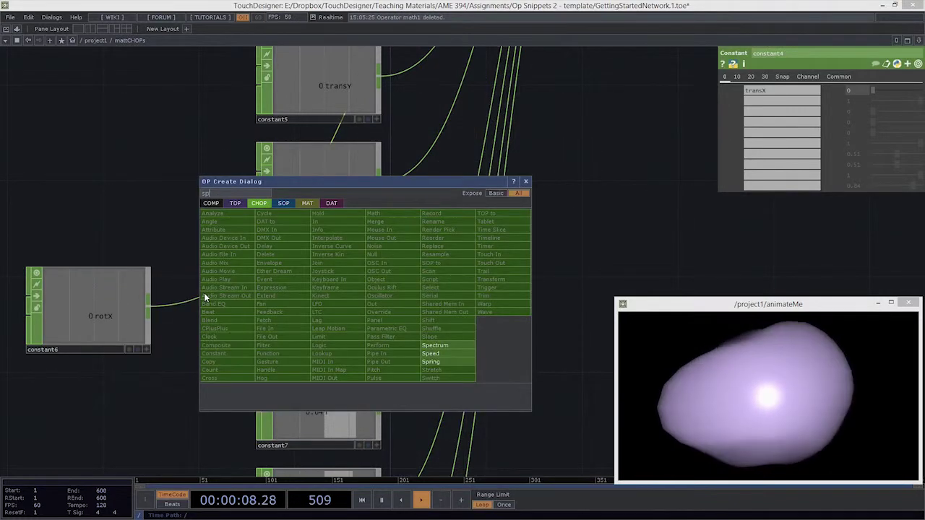
type("eed")
left_click(454, 355)
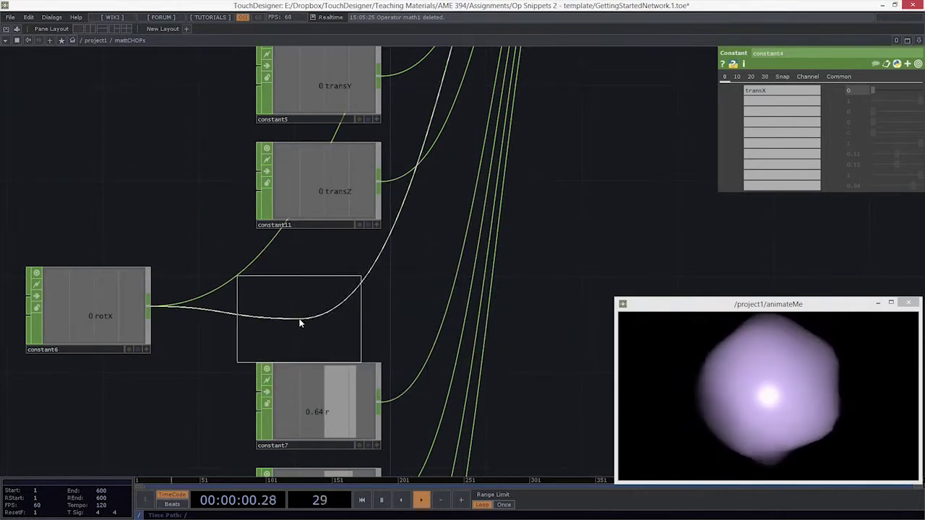
left_click(323, 303)
Set the rotX constant to 1 and align its node with the Speed CHOP
left_click(85, 296)
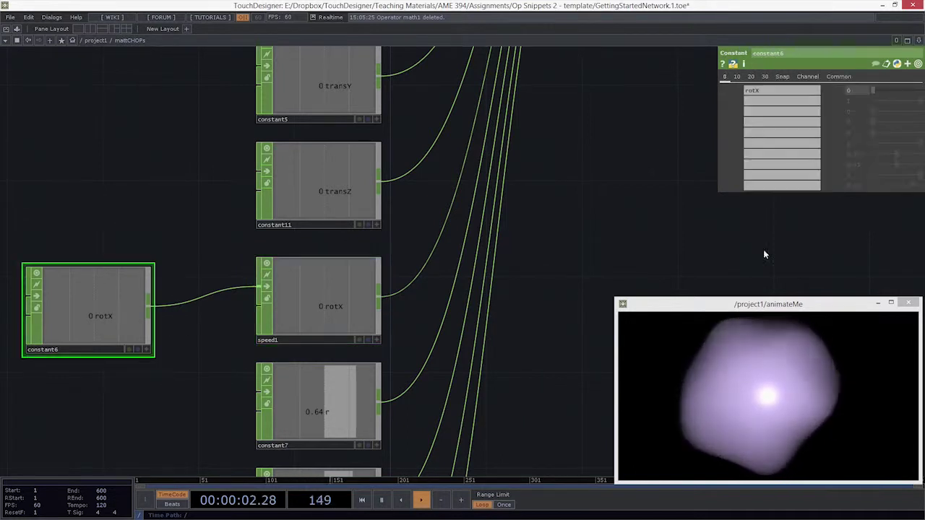
left_click_drag(876, 92, 920, 90)
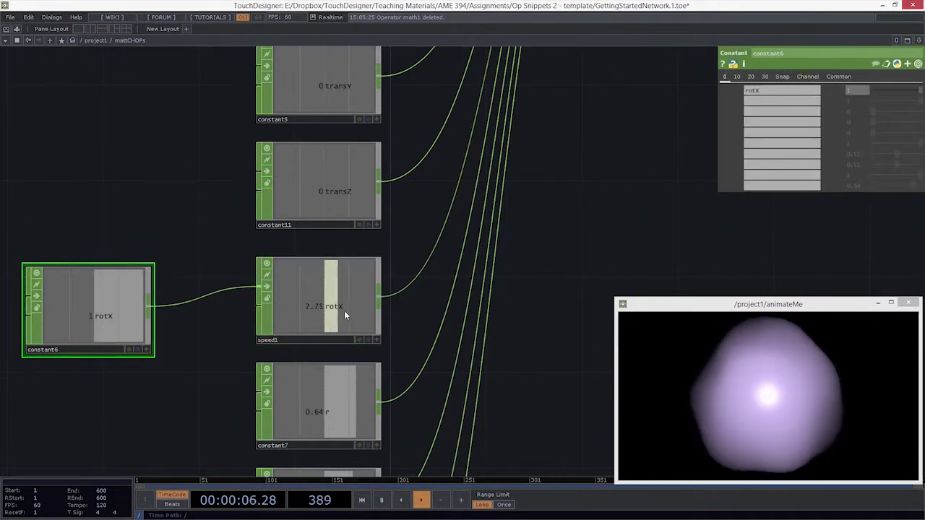
left_click_drag(114, 333, 114, 323)
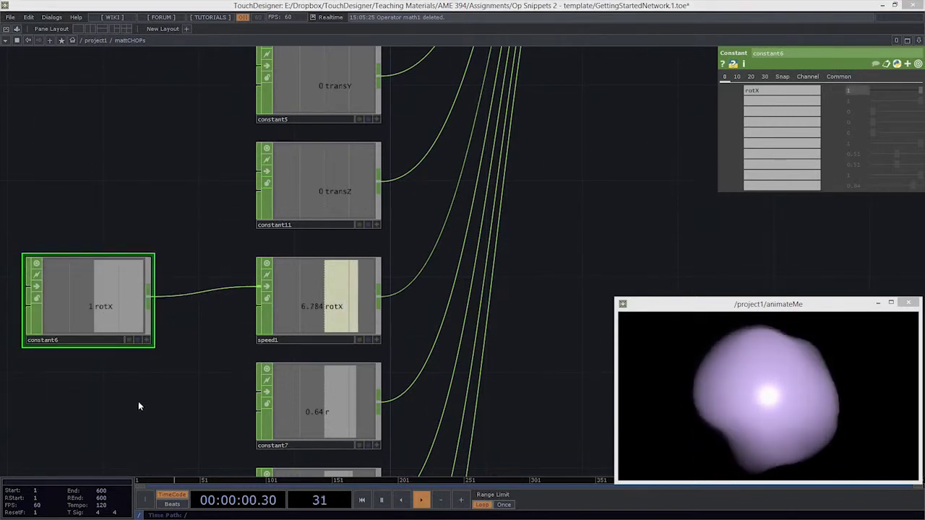
Insert a Math CHOP between the rotX constant and the Speed CHOP, making room for it, and display its range settings
left_click_drag(140, 384, 270, 340)
left_click_drag(264, 297, 268, 263)
left_click_drag(226, 218, 100, 218)
right_click(237, 209)
left_click(220, 214)
right_click(218, 211)
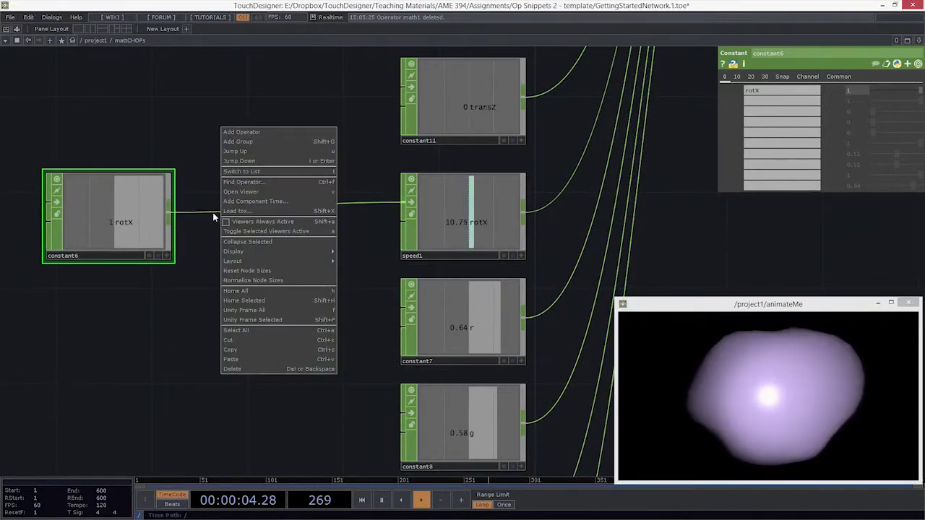
left_click(213, 214)
right_click(216, 213)
left_click(232, 205)
type("math")
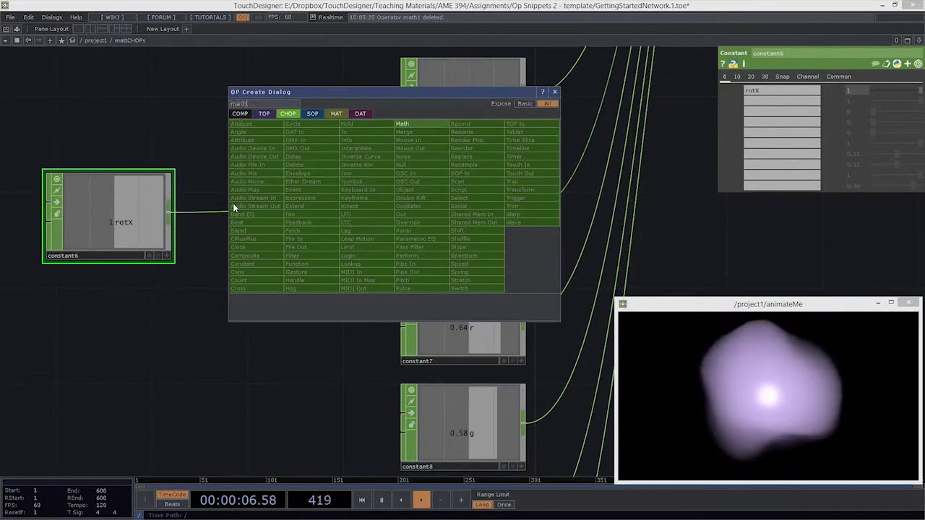
key("Return")
left_click(282, 207)
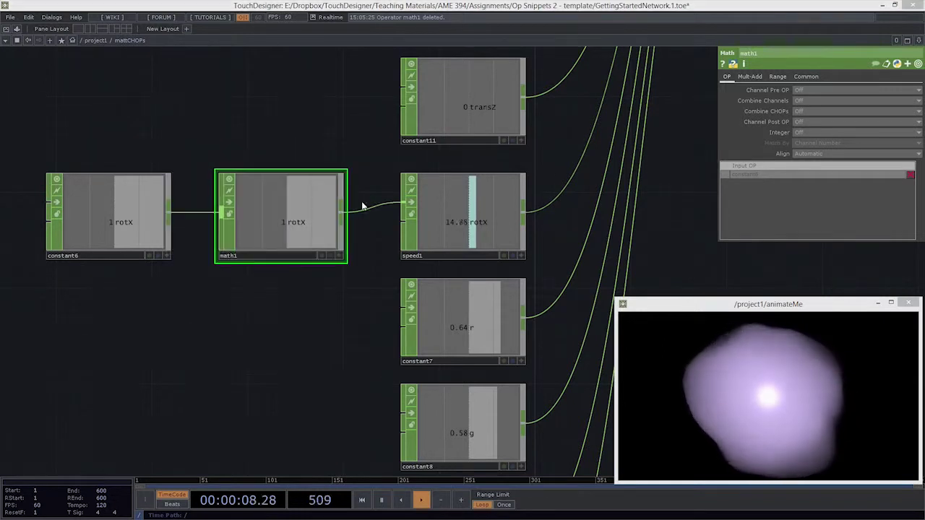
left_click(777, 75)
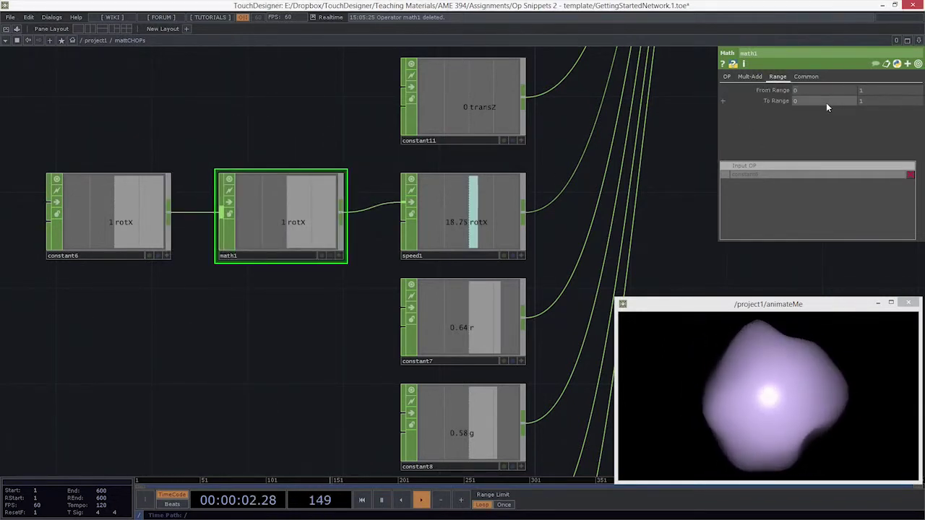
Set the upper end of the Math CHOP's To Range to 100
left_click(888, 101)
type("100")
key("Return")
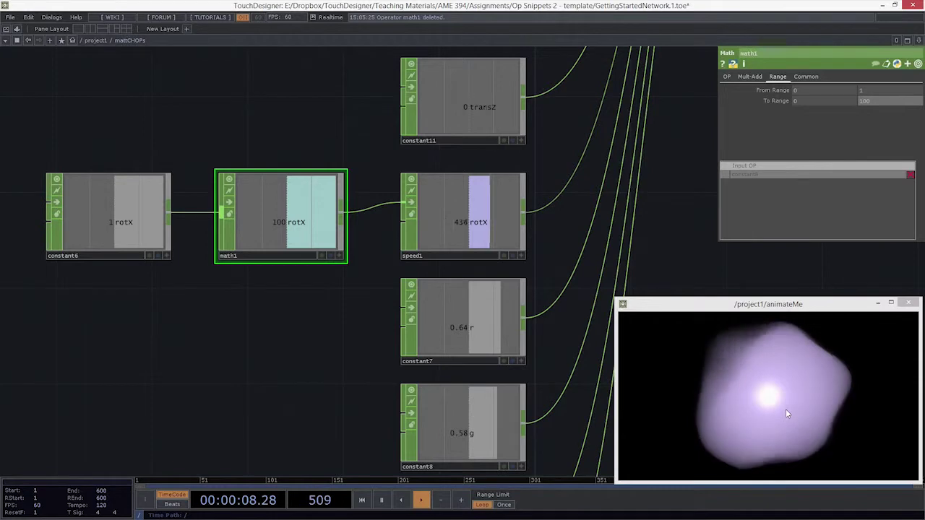
Raise the noiseAmp constant's value to 1
left_click_drag(567, 239, 453, 333)
scroll(453, 334, "down", 3)
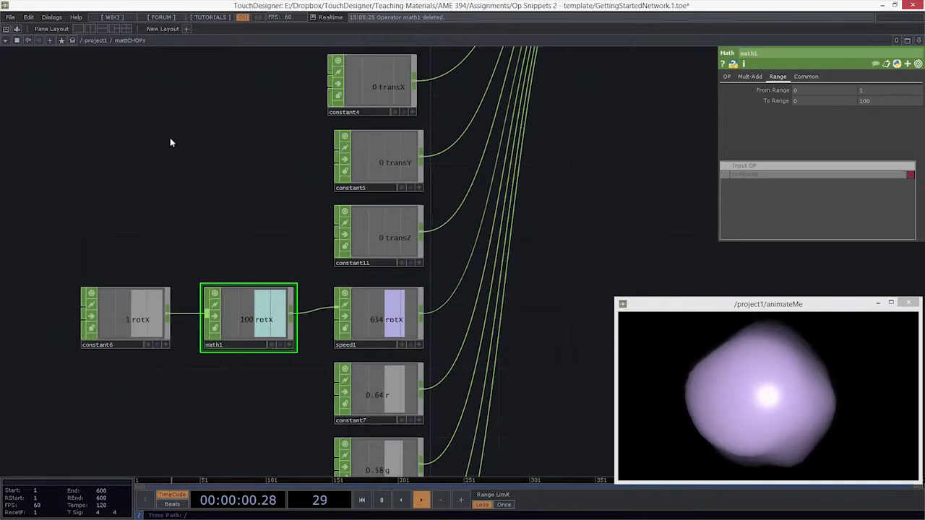
left_click_drag(283, 73, 260, 188)
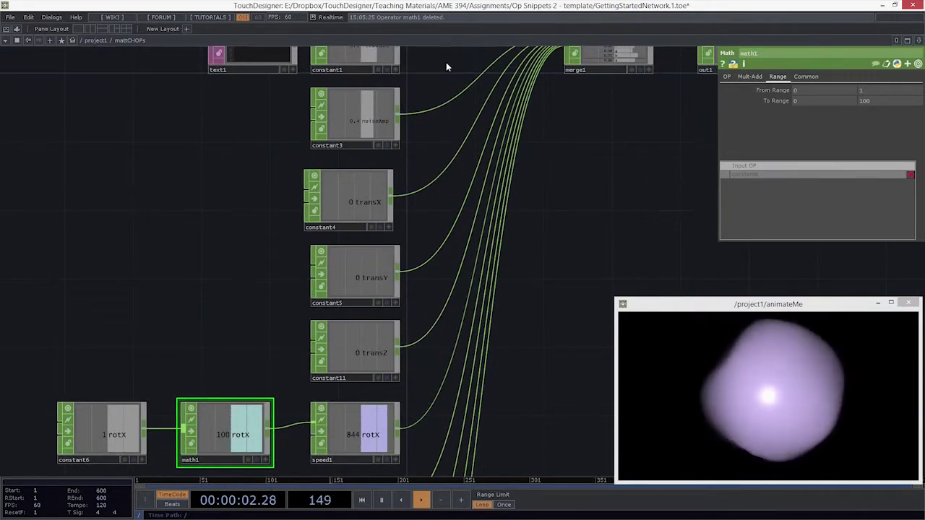
left_click_drag(408, 49, 403, 117)
left_click(357, 193)
left_click_drag(892, 91, 923, 94)
Delete the Math and Speed CHOPs from the rotX chain and put the rotX constant back in the node column
left_click_drag(555, 323, 580, 194)
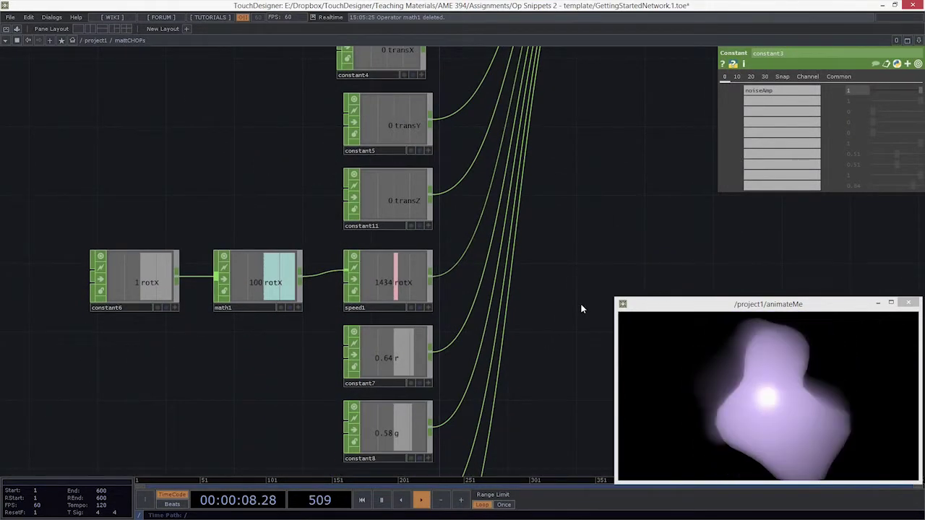
scroll(565, 258, "down", 2)
scroll(566, 258, "down", 1)
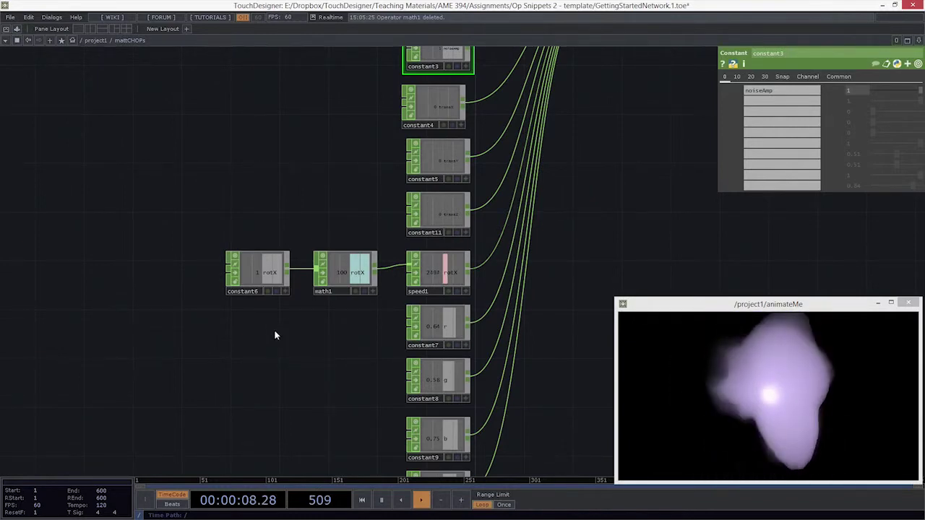
scroll(351, 236, "up", 3)
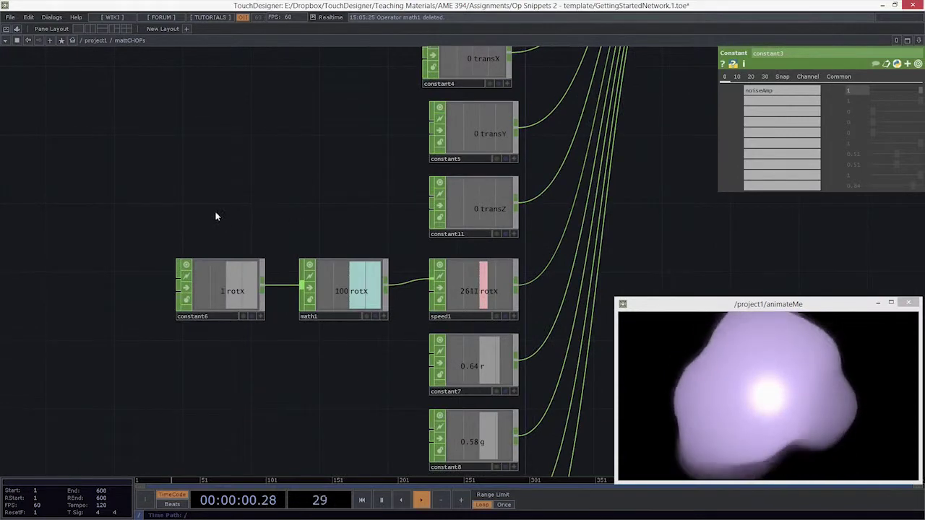
left_click_drag(331, 203, 344, 261)
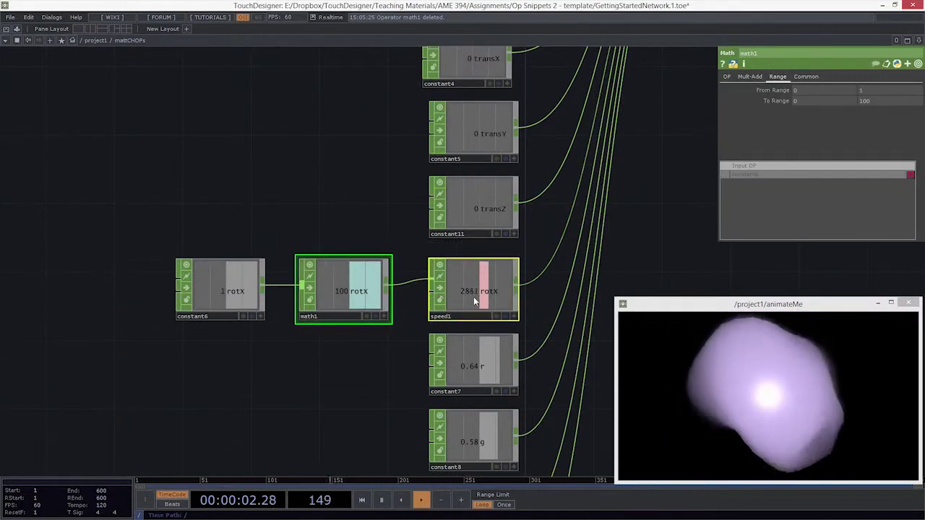
key("Delete")
left_click_drag(211, 282, 467, 279)
Rename the transX constant's channel to chan1
left_click_drag(590, 75, 453, 207)
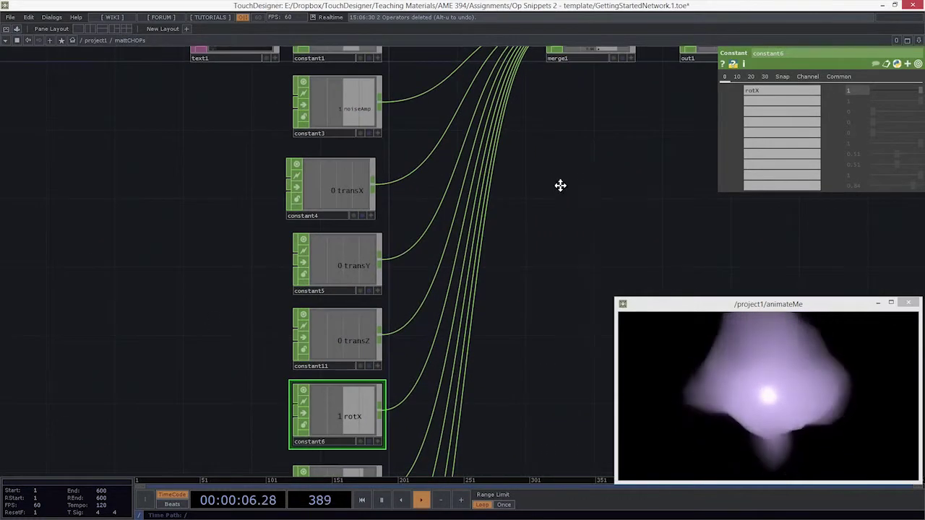
left_click_drag(561, 186, 562, 239)
left_click_drag(421, 246, 434, 254)
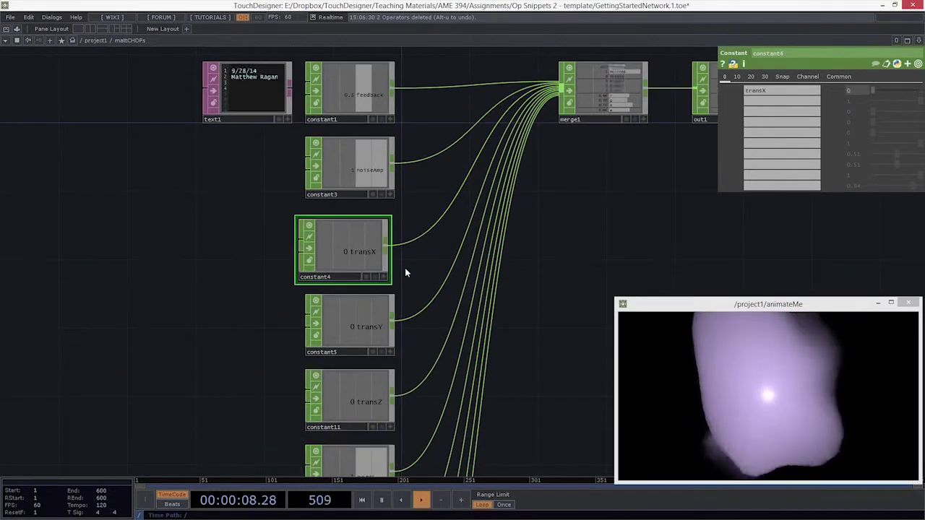
type("chan1")
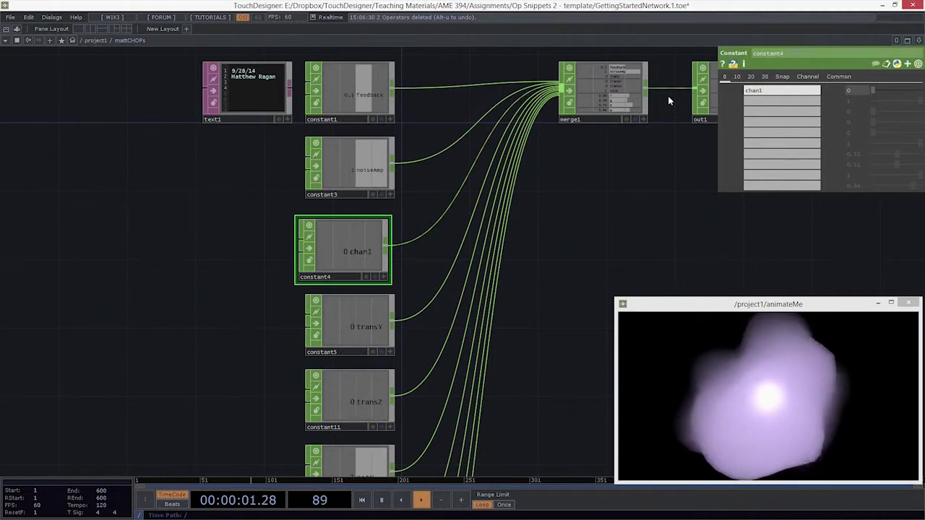
double_click(125, 261)
type("cons")
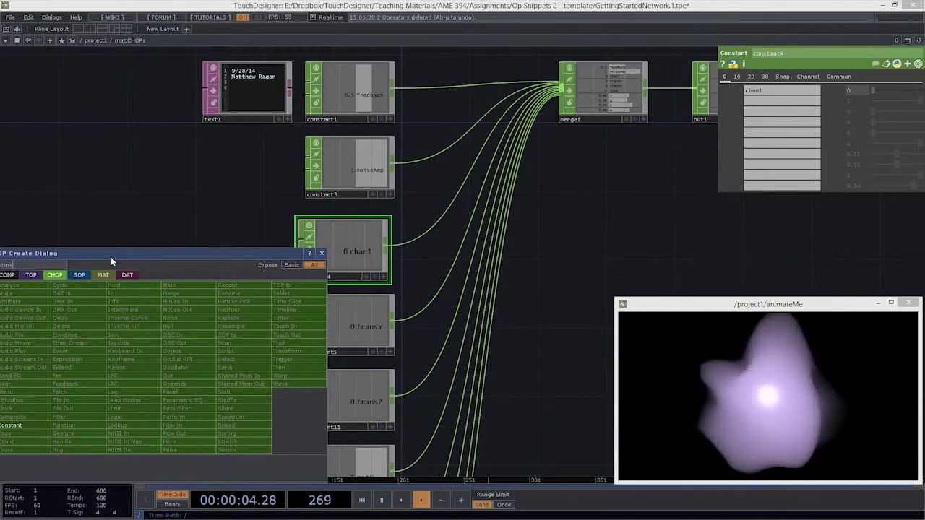
left_click(226, 392)
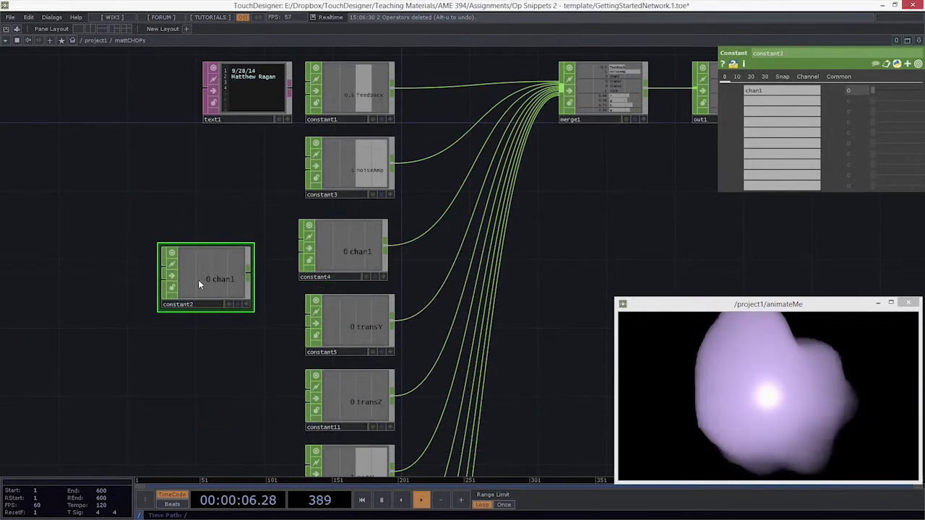
key("Delete")
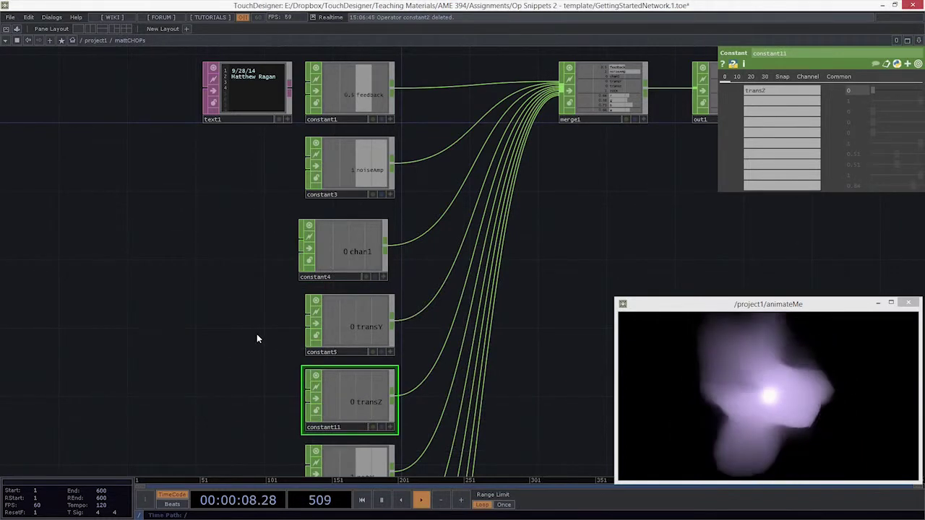
Add an LFO CHOP beside the chan1 constant and display its channel settings
key("Tab")
type("lfo")
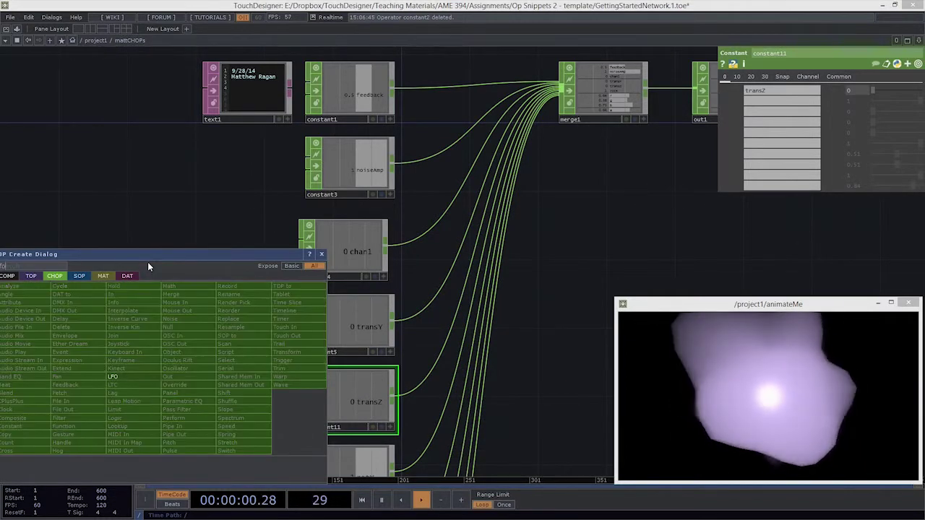
left_click(124, 380)
left_click(214, 245)
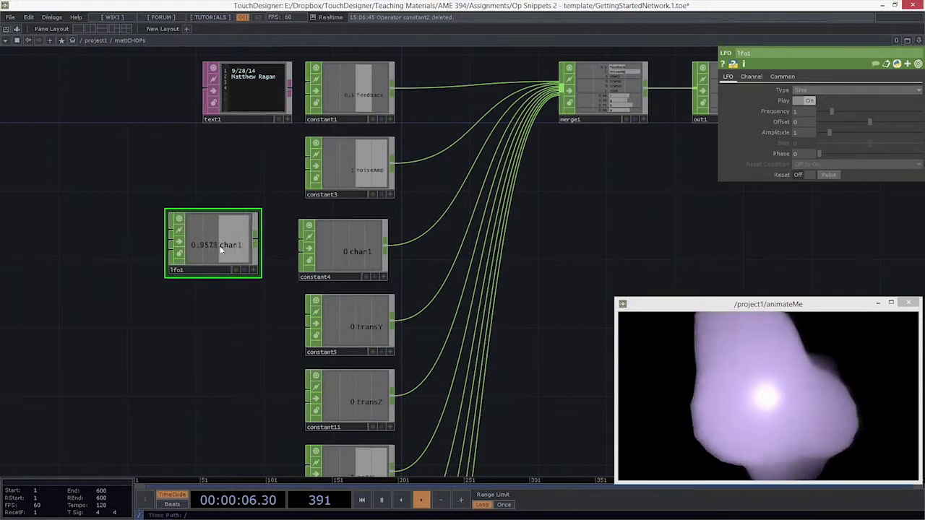
scroll(221, 244, "up", 2)
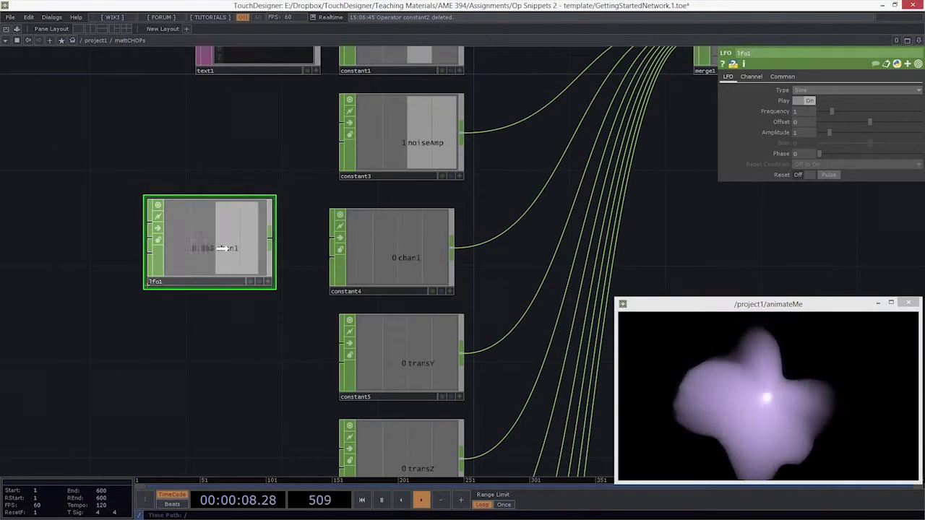
left_click(751, 76)
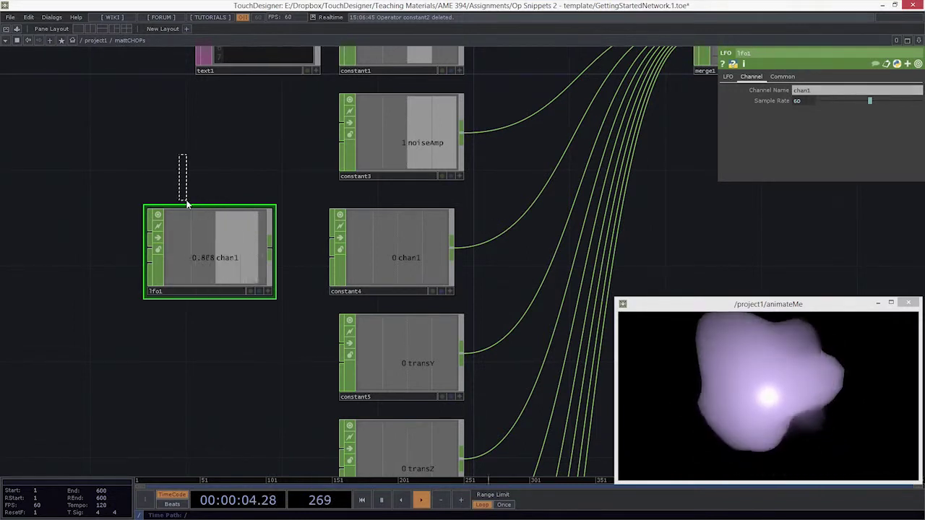
Replace the chan1 constant with a Null CHOP feeding the merge, placed in the constant's spot in the node column
right_click(507, 226)
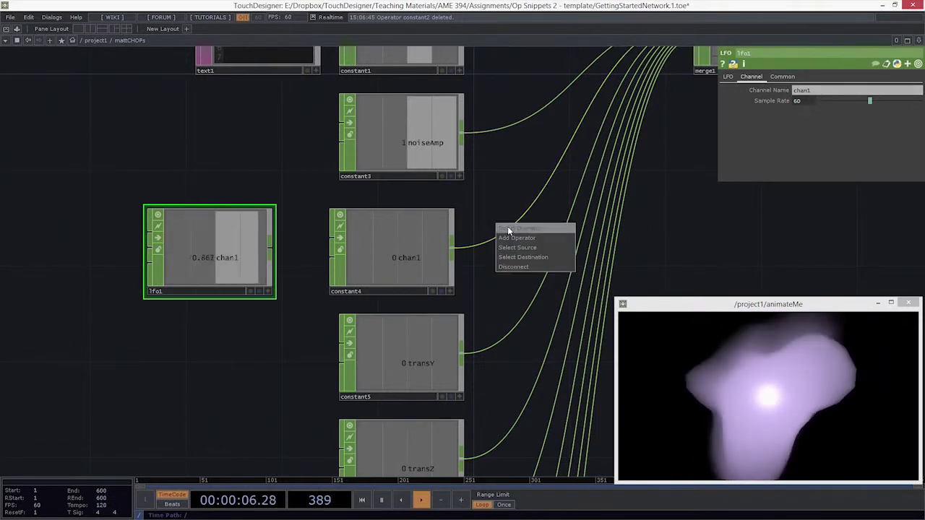
left_click(508, 231)
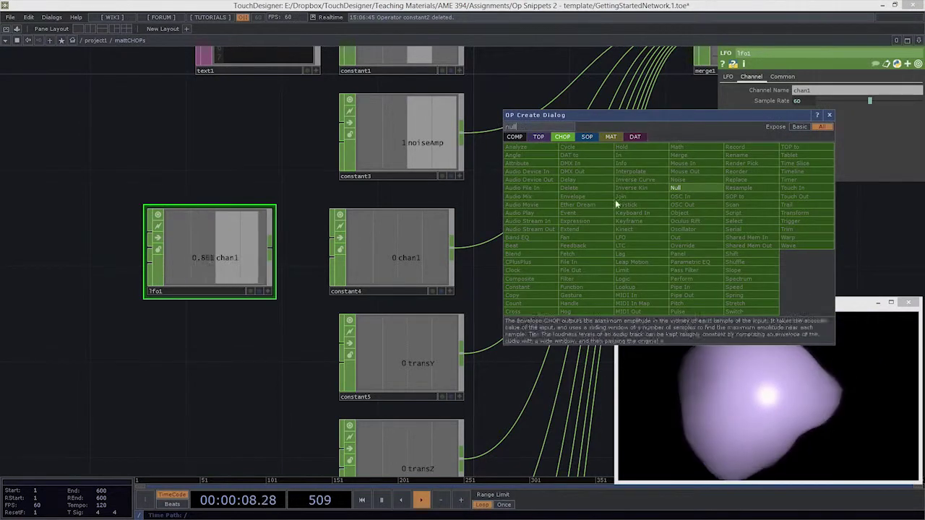
left_click(676, 188)
left_click(534, 249)
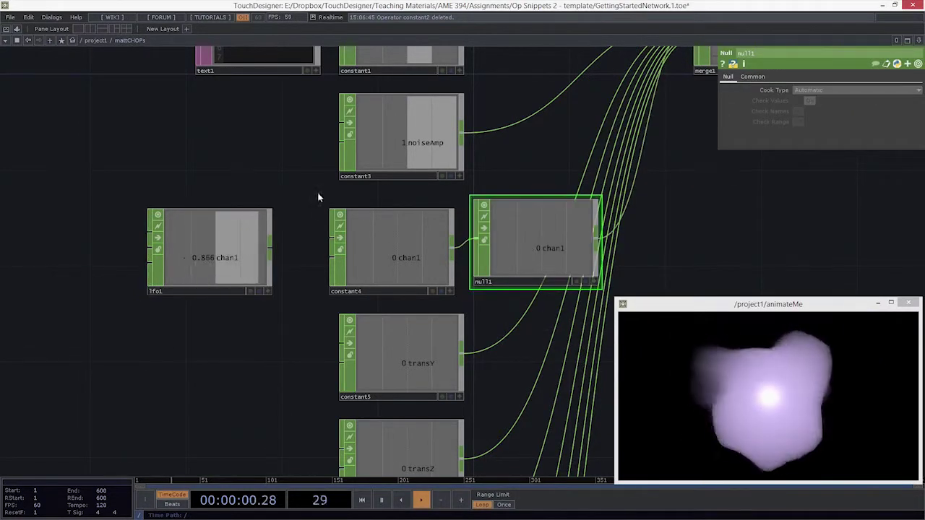
left_click(360, 246)
key("Delete")
left_click_drag(539, 255, 406, 254)
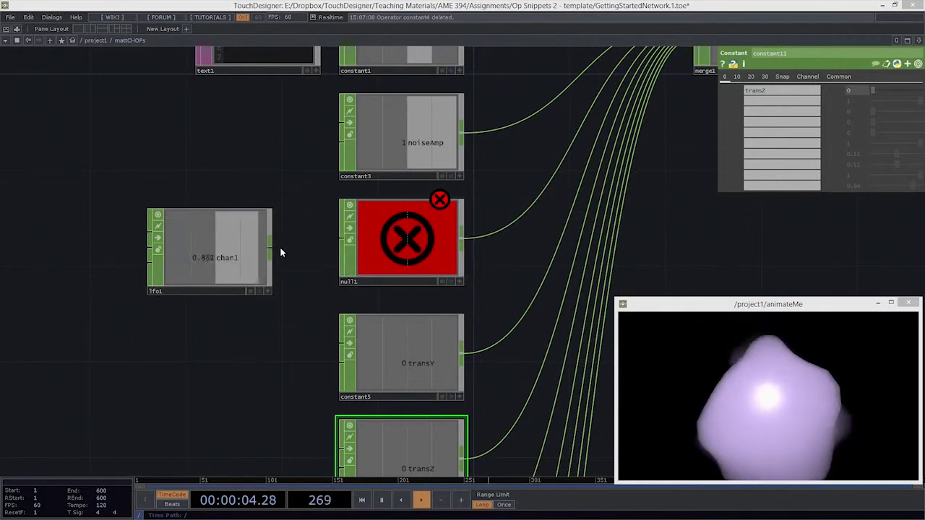
Connect the LFO CHOP to the Null CHOP and move the LFO further away to make room between them
left_click(271, 248)
left_click(346, 239)
left_click_drag(173, 253, 89, 251)
Insert a Rename CHOP between the LFO and the Null and set its new channel name to transX
right_click(196, 239)
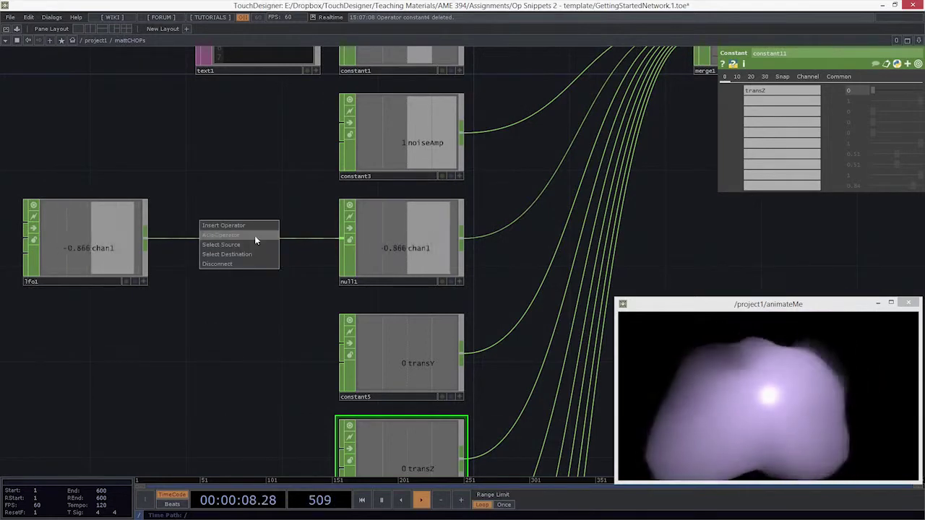
left_click(254, 229)
type("ren")
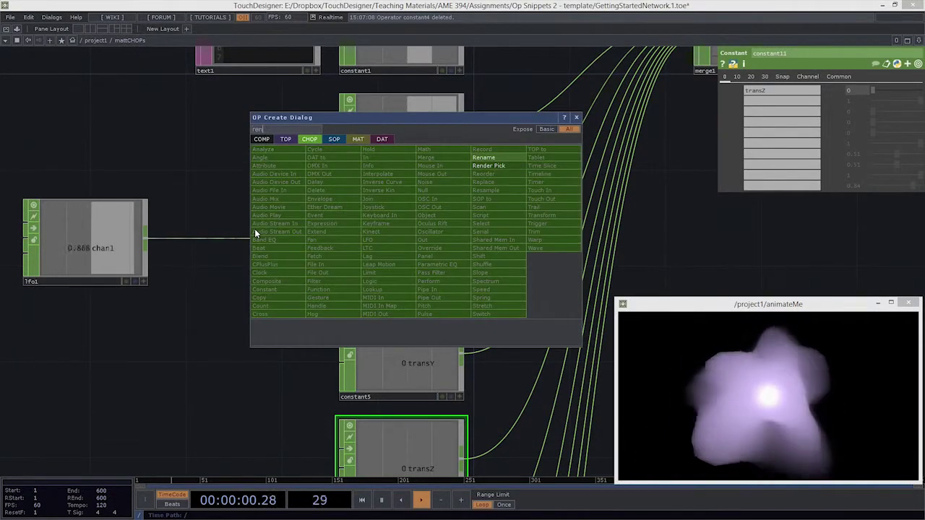
left_click(494, 158)
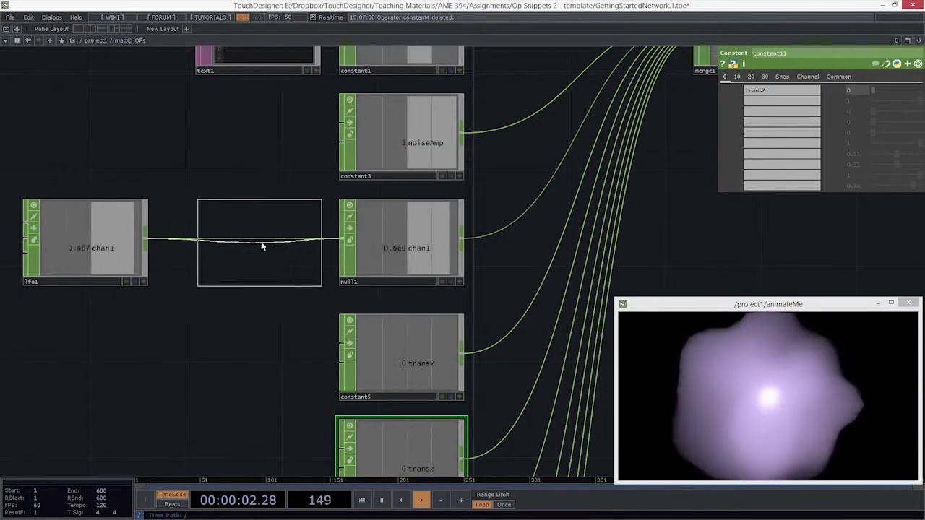
left_click(239, 248)
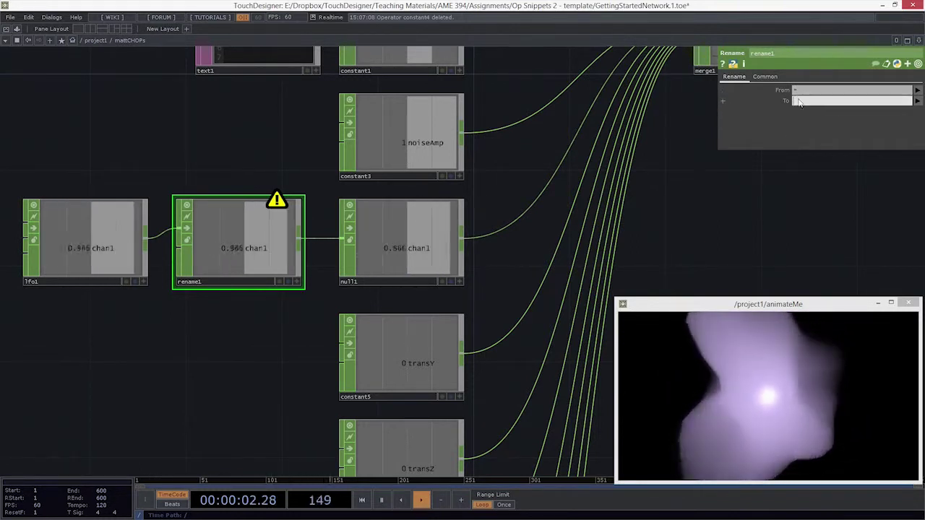
type("tran")
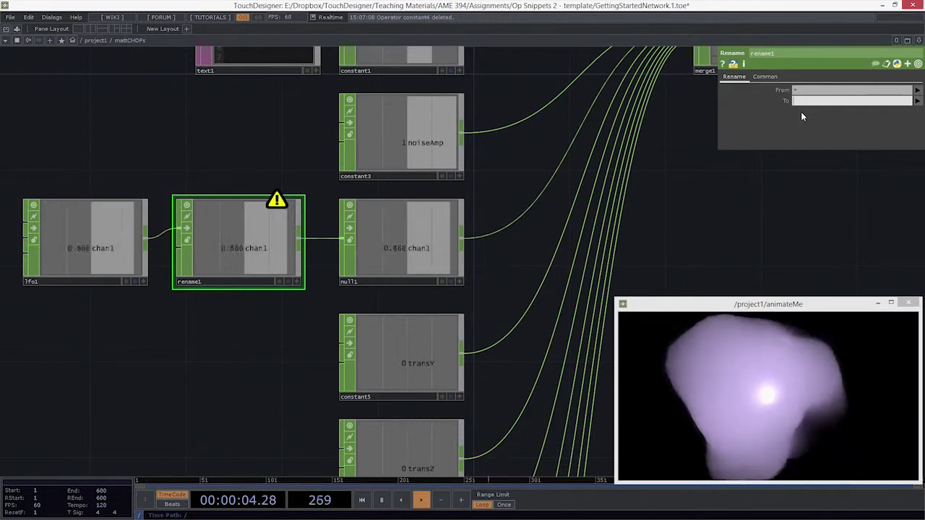
type("sX")
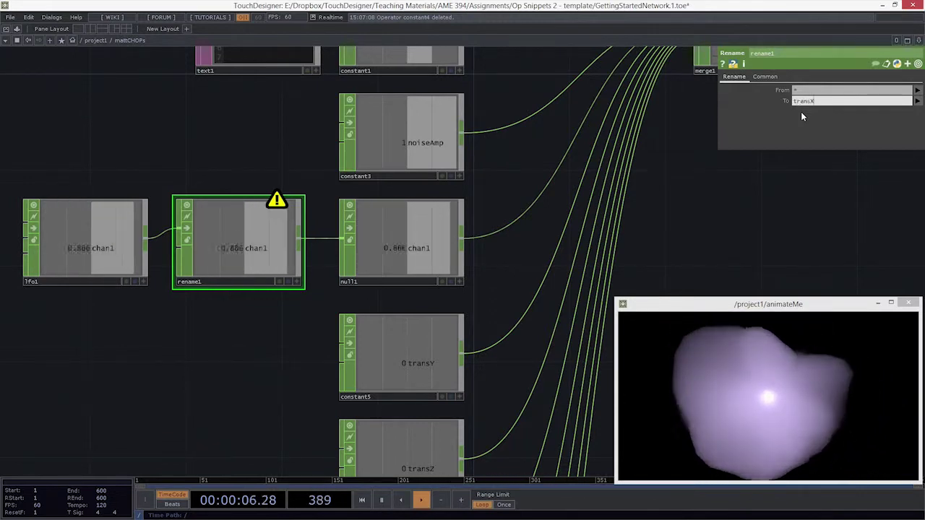
key("Return")
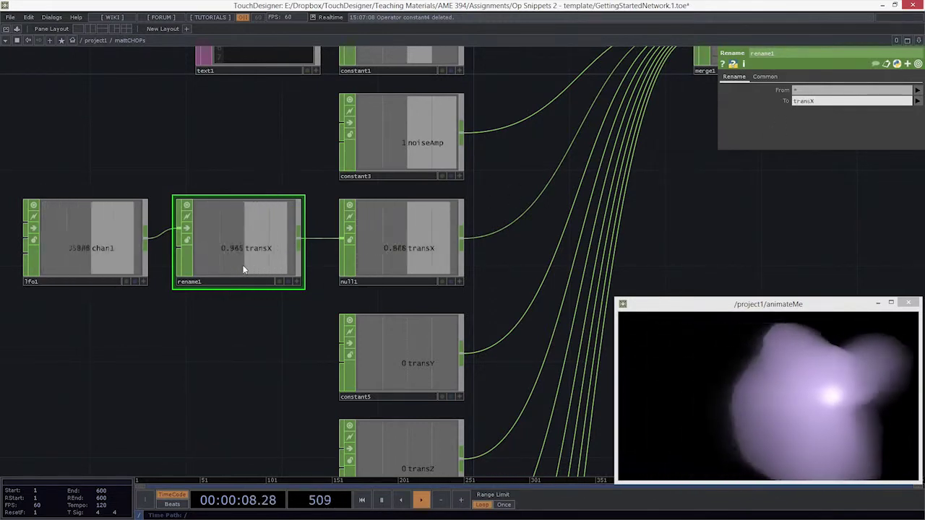
Examine the channels in the merge and output, view mattCHOPs driving animateMe in the parent network, and return inside mattCHOPs
left_click_drag(227, 159, 228, 192)
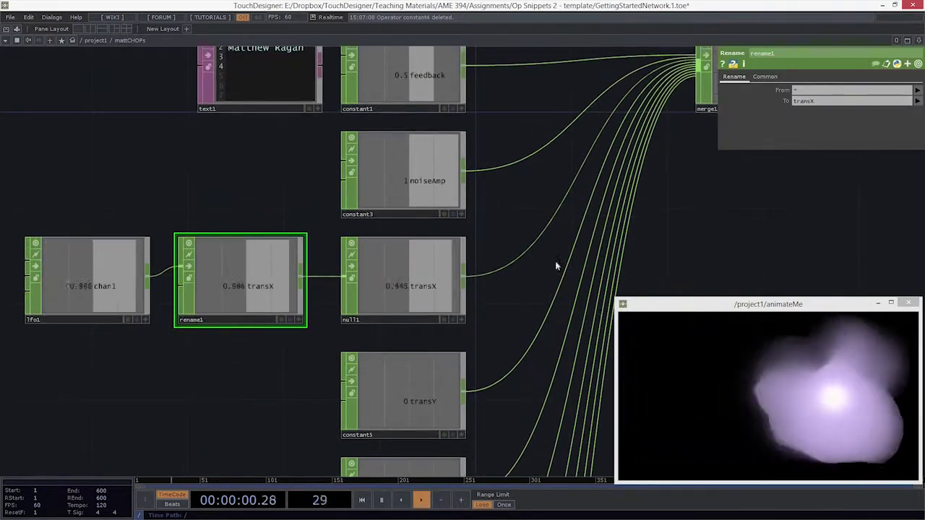
left_click_drag(713, 128, 328, 279)
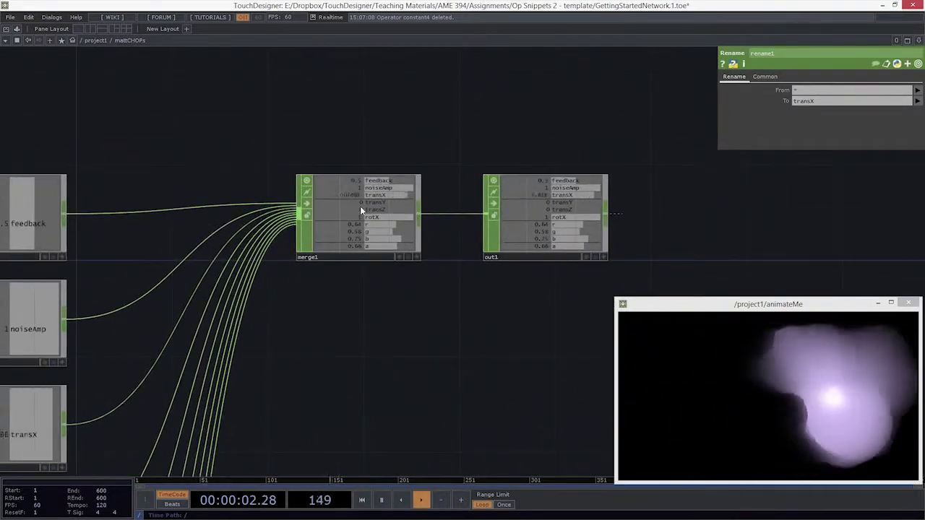
left_click_drag(269, 431, 498, 200)
scroll(543, 226, "down", 4)
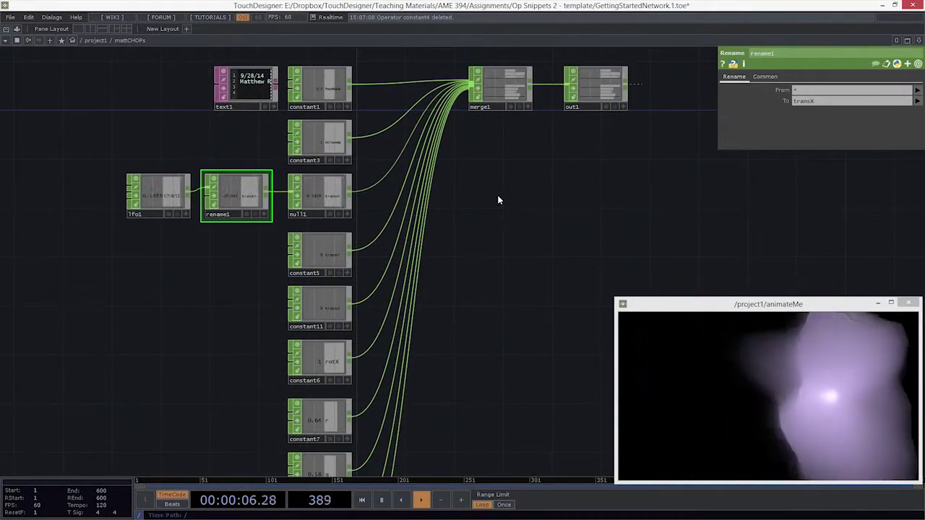
scroll(481, 234, "down", 5)
scroll(482, 233, "down", 3)
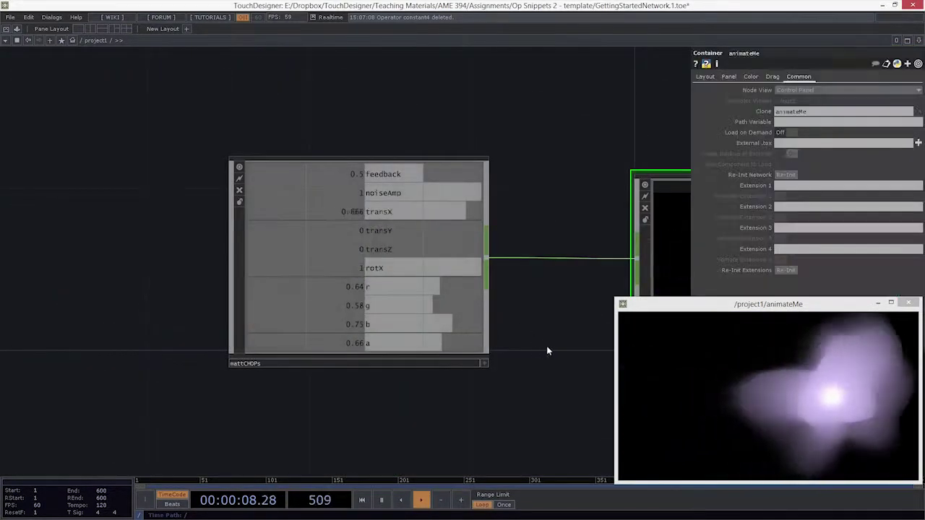
scroll(395, 293, "down", 2)
left_click_drag(547, 348, 364, 325)
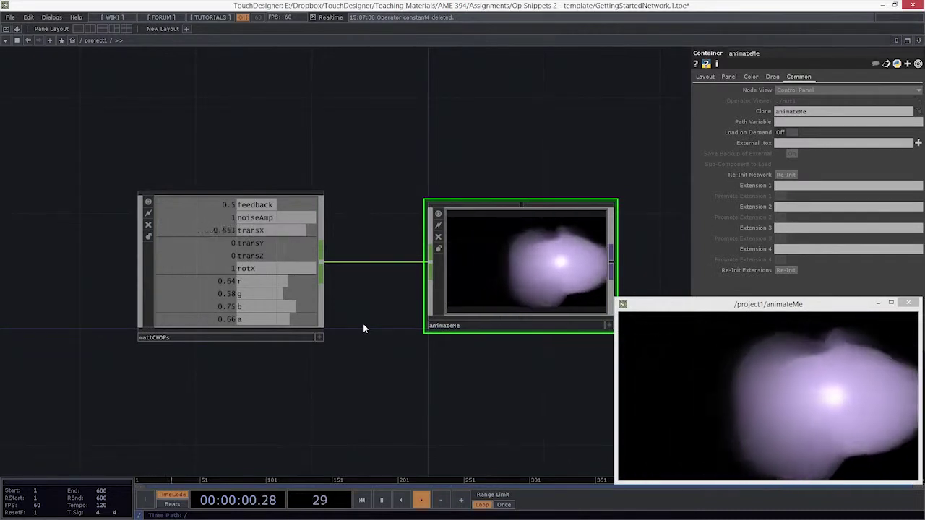
left_click_drag(352, 316, 357, 334)
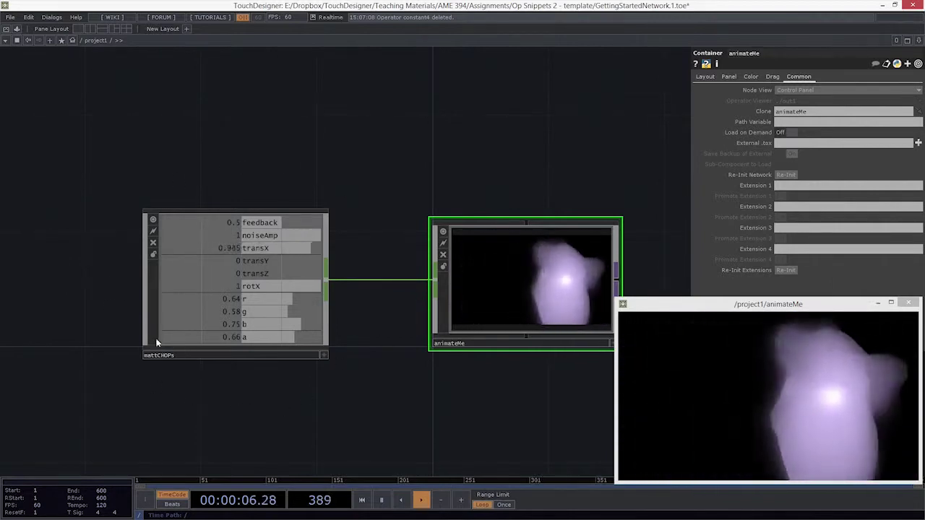
left_click(151, 332)
scroll(216, 287, "up", 10)
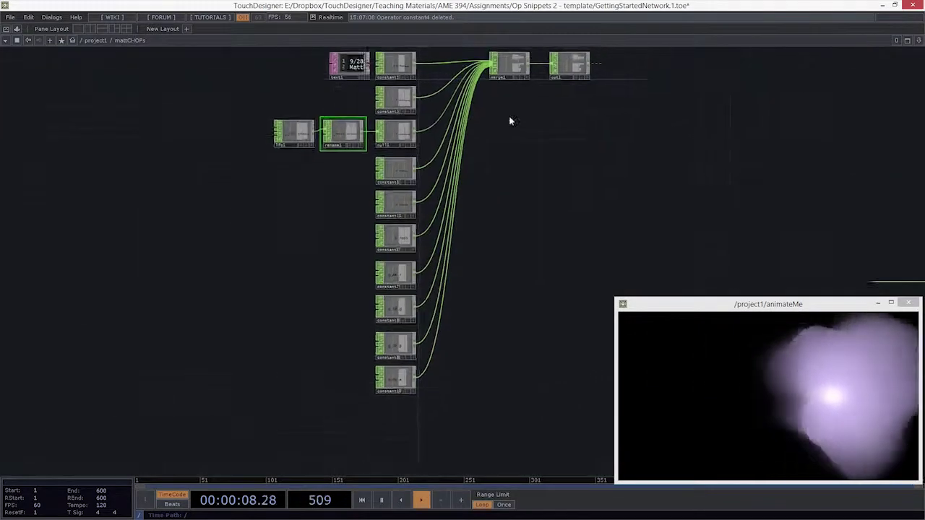
Examine the channel names and order in the merge and output inside mattCHOPs, and return to the parent network
left_click_drag(509, 116, 431, 230)
scroll(431, 230, "up", 5)
scroll(495, 207, "up", 4)
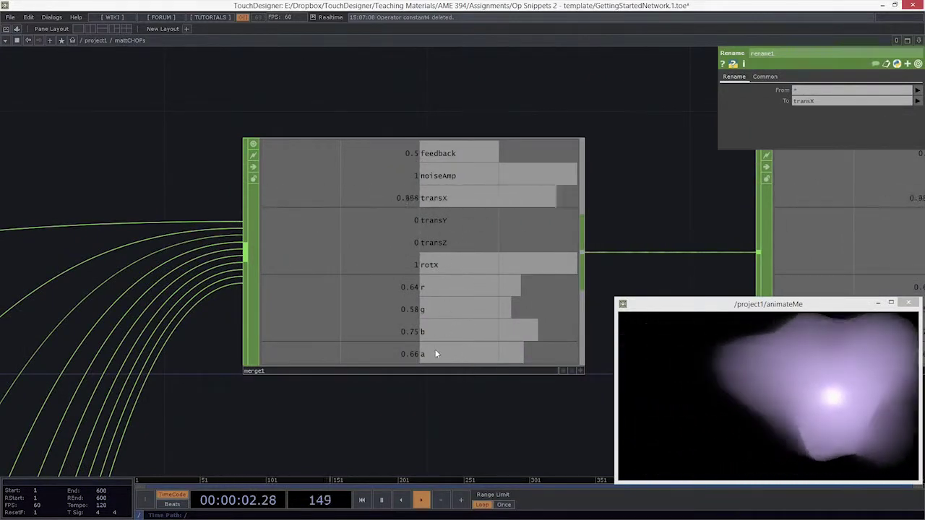
scroll(431, 348, "down", 2)
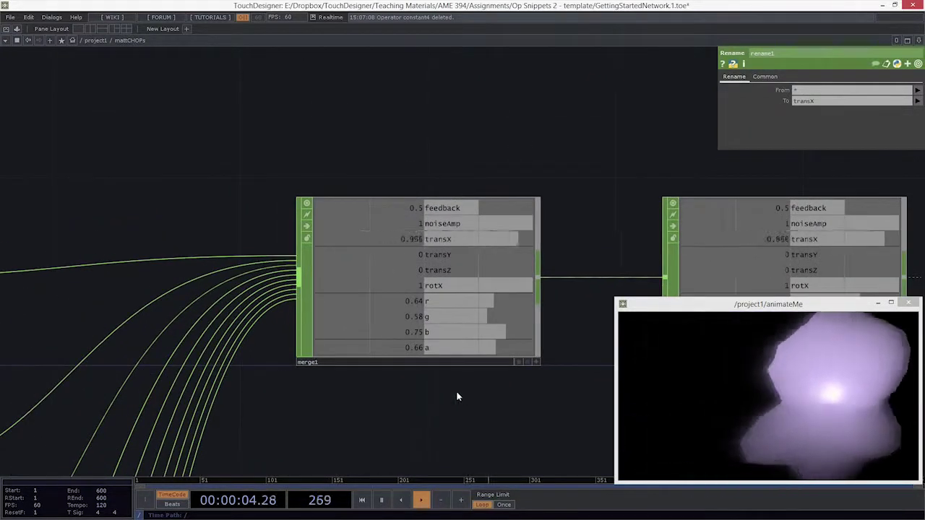
left_click_drag(552, 407, 470, 402)
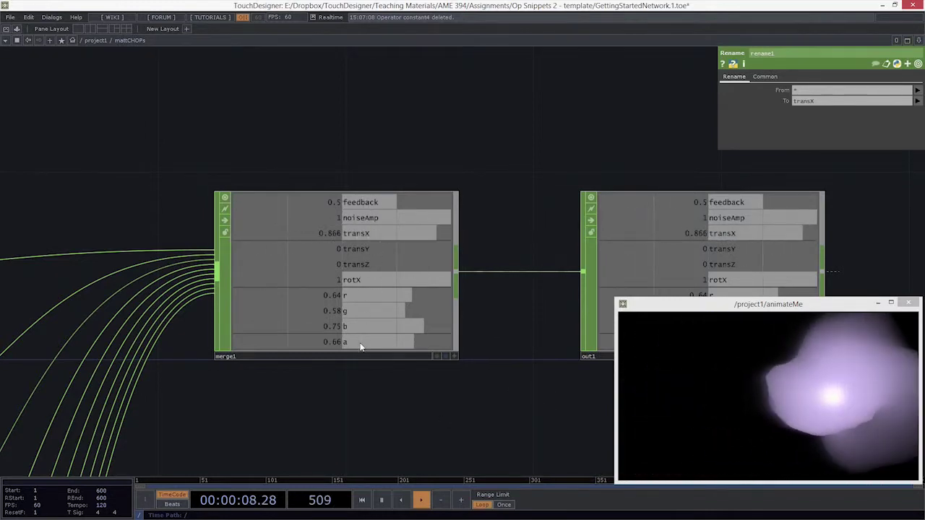
left_click_drag(374, 406, 382, 241)
scroll(382, 240, "down", 12)
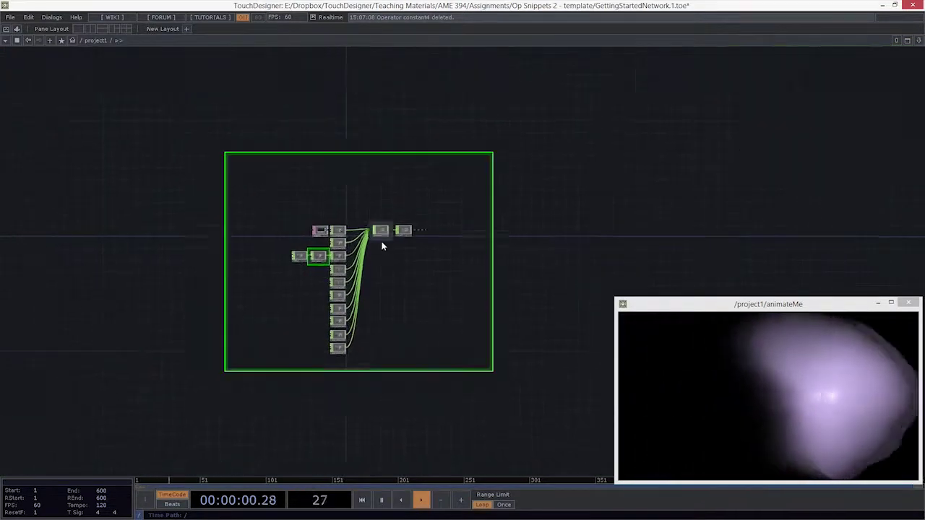
Review the mattCHOPs connection into the animateMe container in the project1 network and close the floating animateMe viewer window
left_click_drag(497, 318, 281, 302)
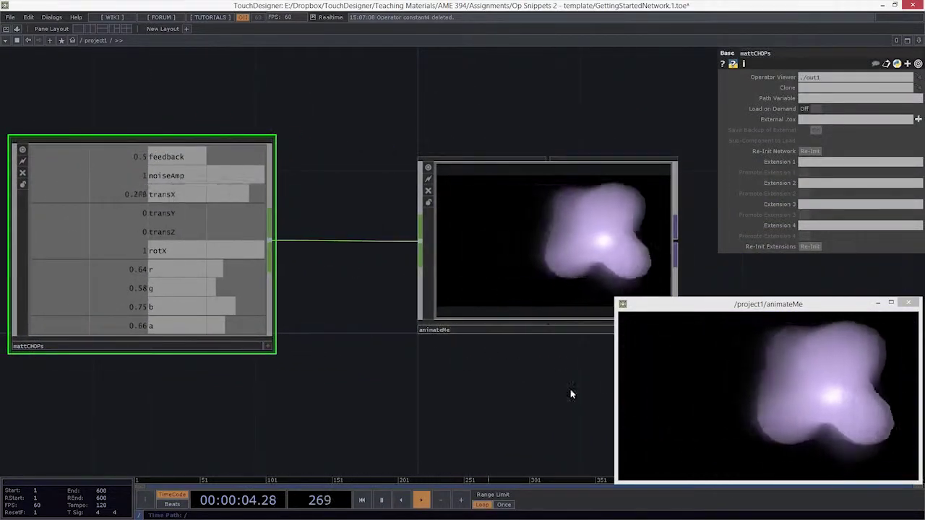
left_click_drag(701, 162, 536, 143)
left_click_drag(641, 110, 463, 304)
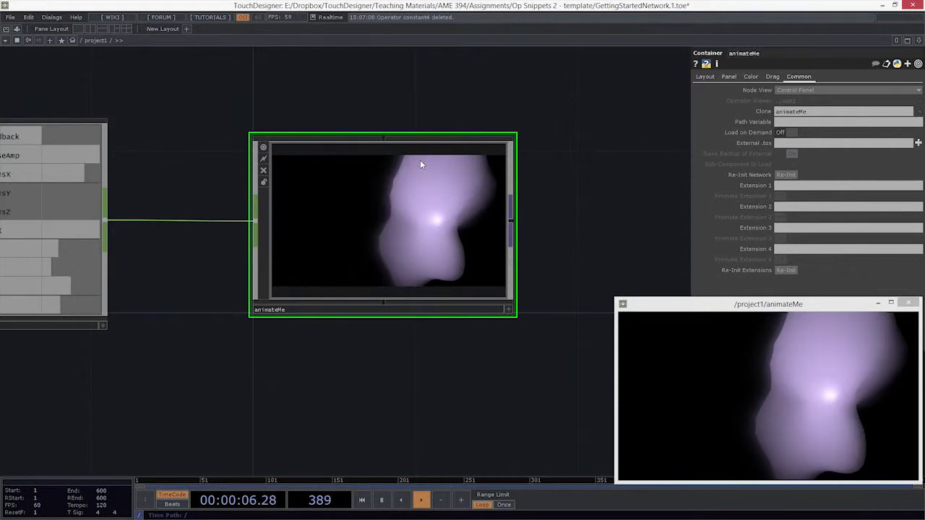
left_click_drag(273, 395, 477, 398)
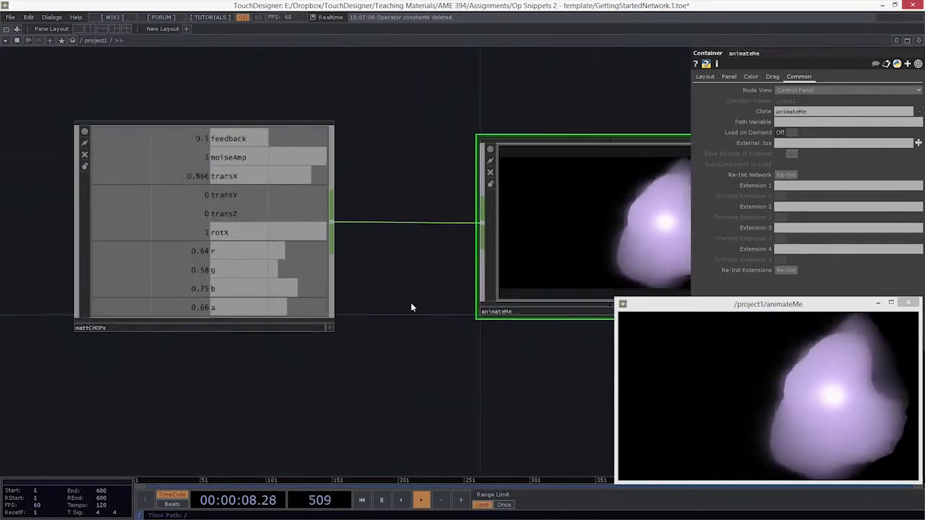
scroll(423, 328, "down", 3)
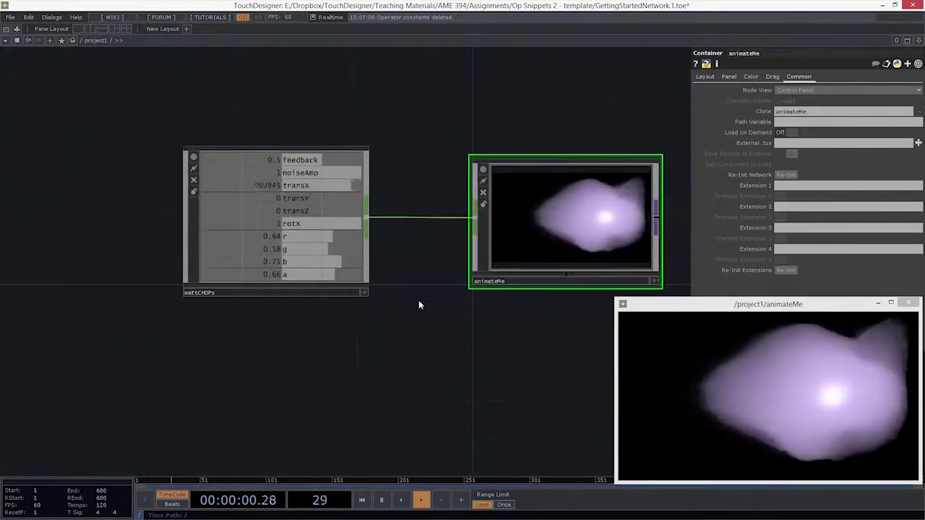
left_click(909, 303)
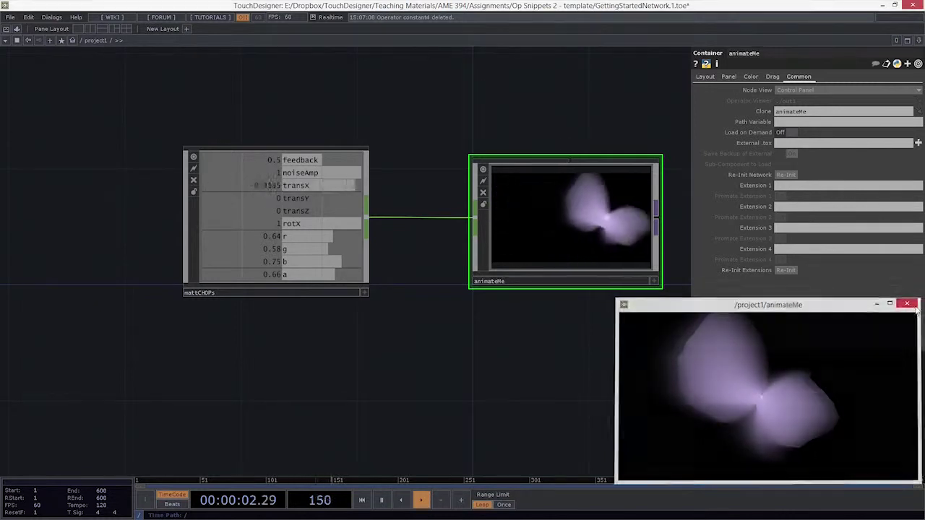